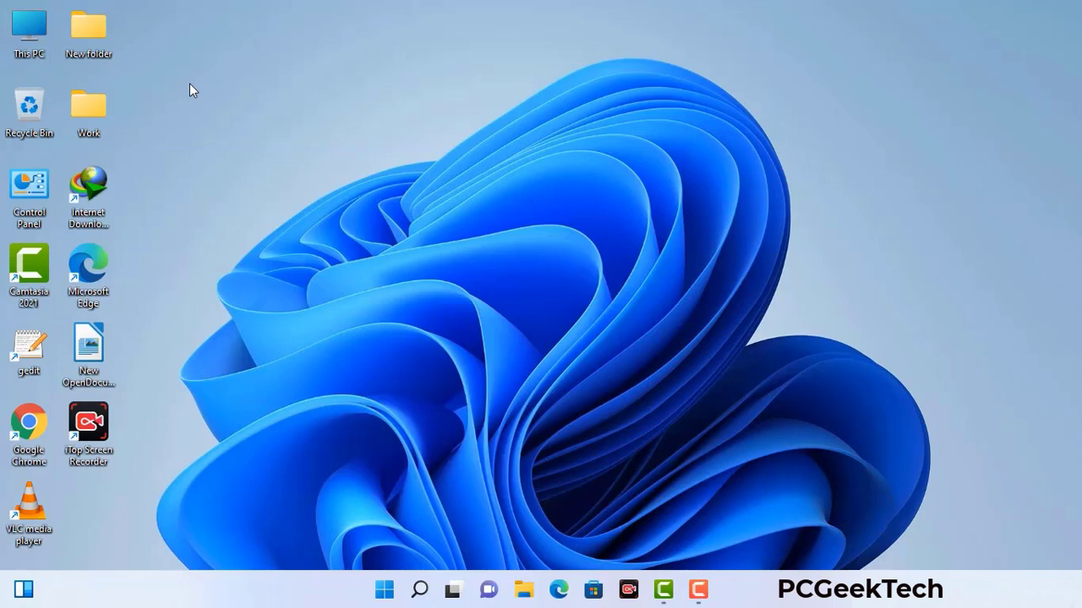
Open System Configuration by running msconfig from the Run dialog
{"action": "key", "text": "super+r"}
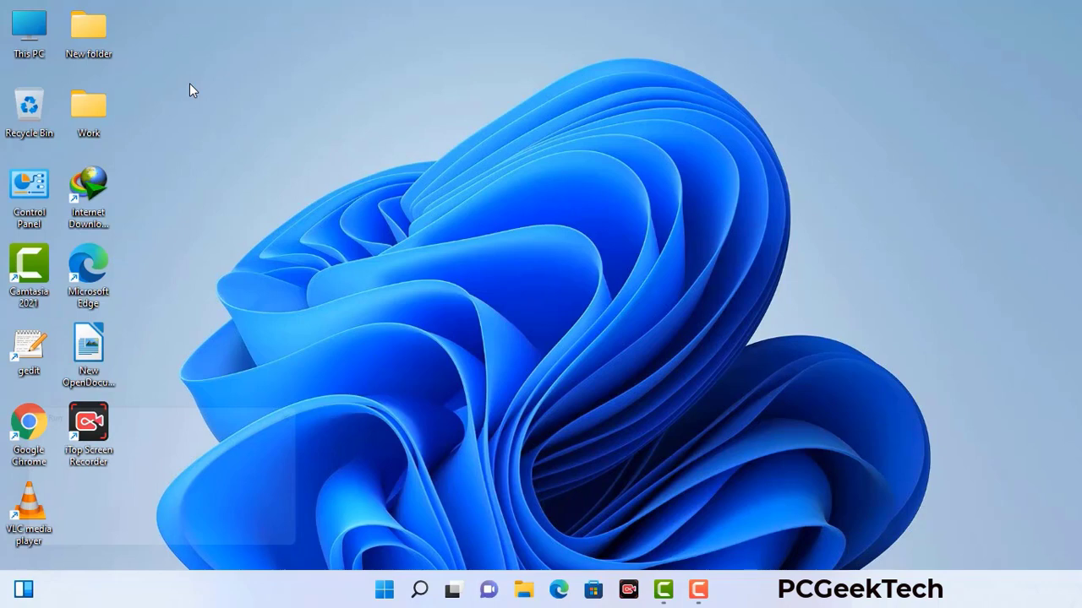
{"action": "left_click_drag", "start_coordinate": [185, 412], "coordinate": [475, 134]}
{"action": "left_click", "coordinate": [430, 212]}
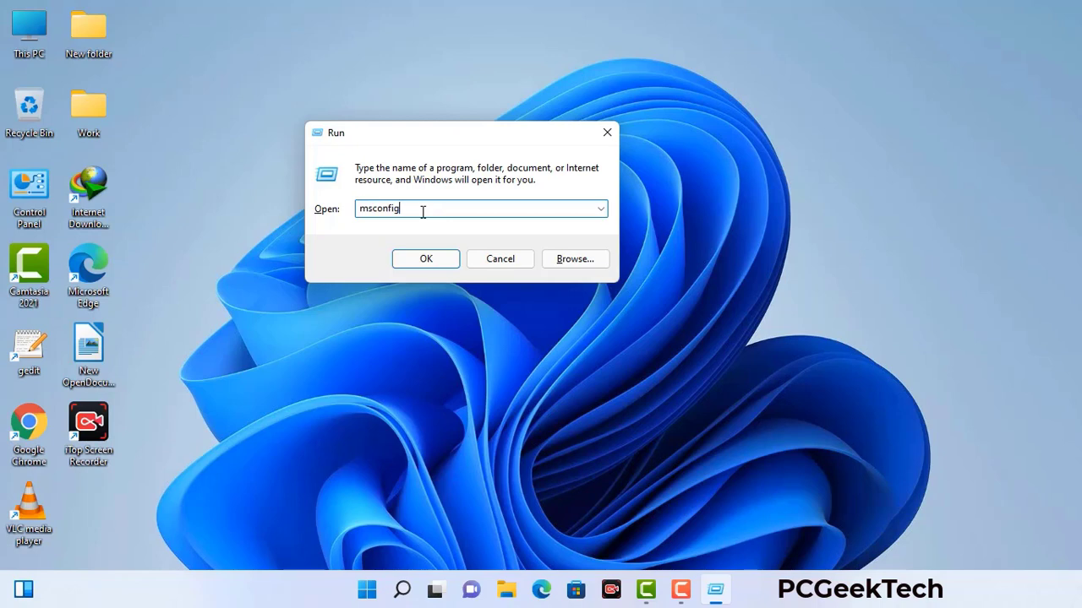
{"action": "left_click", "coordinate": [417, 261]}
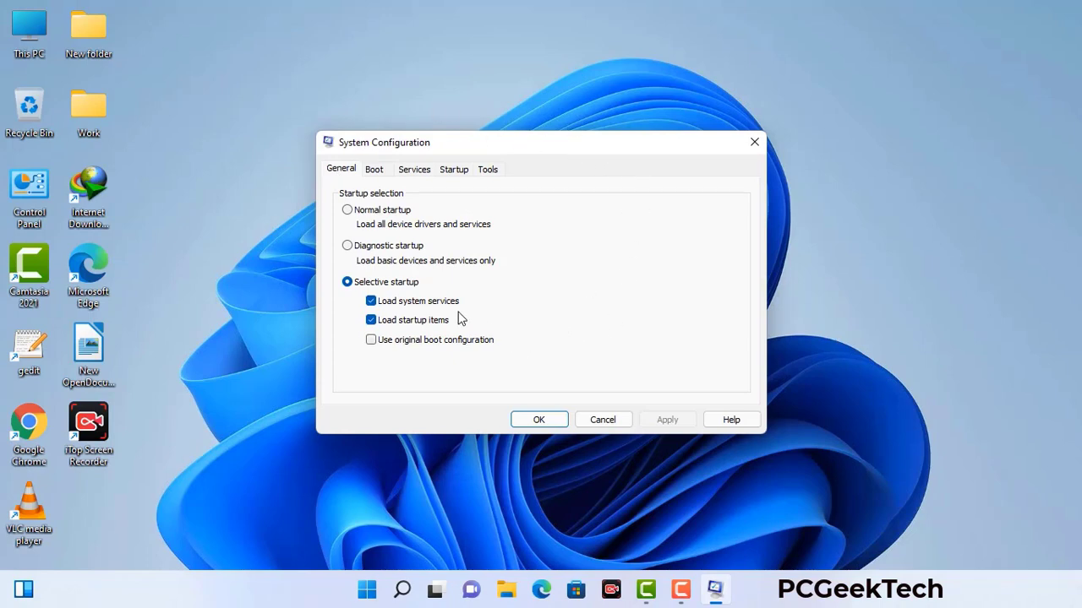
Enable Safe boot with the Network option in the boot settings, then apply and confirm the change
{"action": "left_click", "coordinate": [376, 171]}
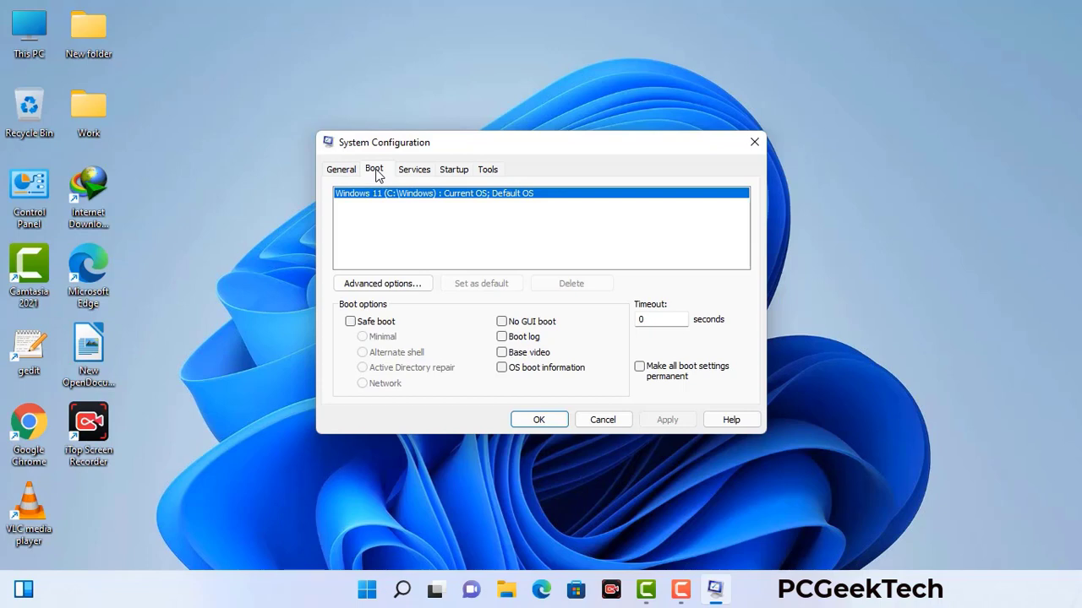
{"action": "left_click", "coordinate": [350, 322]}
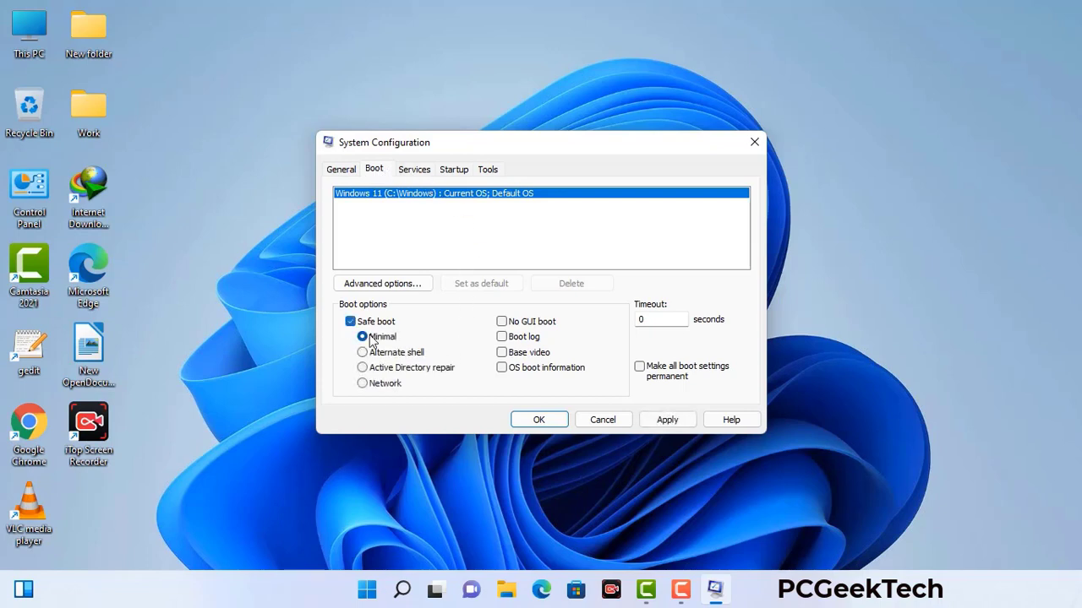
{"action": "left_click", "coordinate": [384, 385]}
{"action": "left_click", "coordinate": [666, 420]}
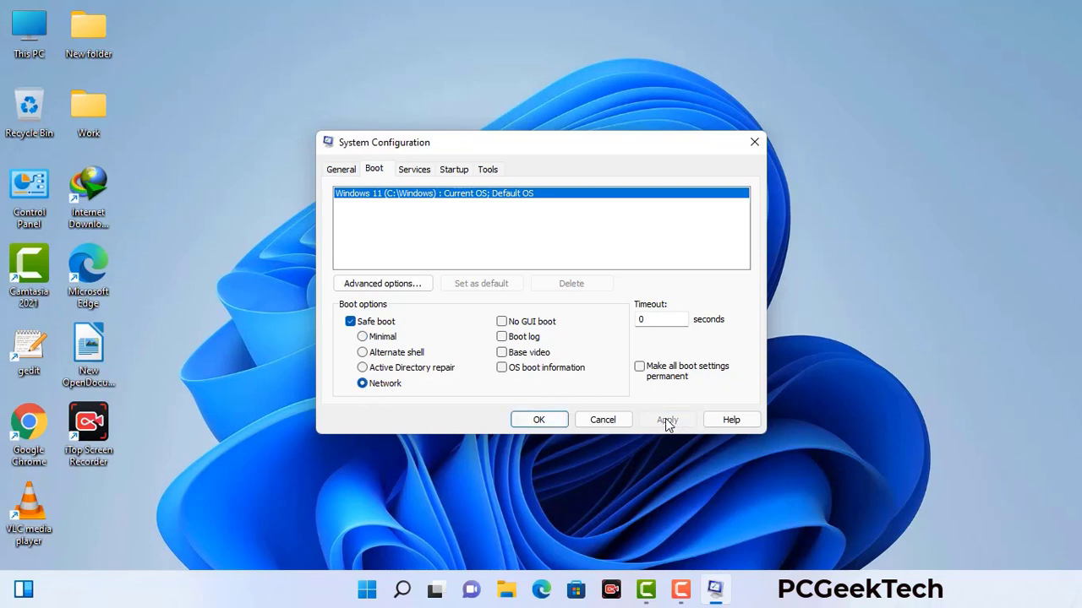
{"action": "left_click", "coordinate": [536, 420]}
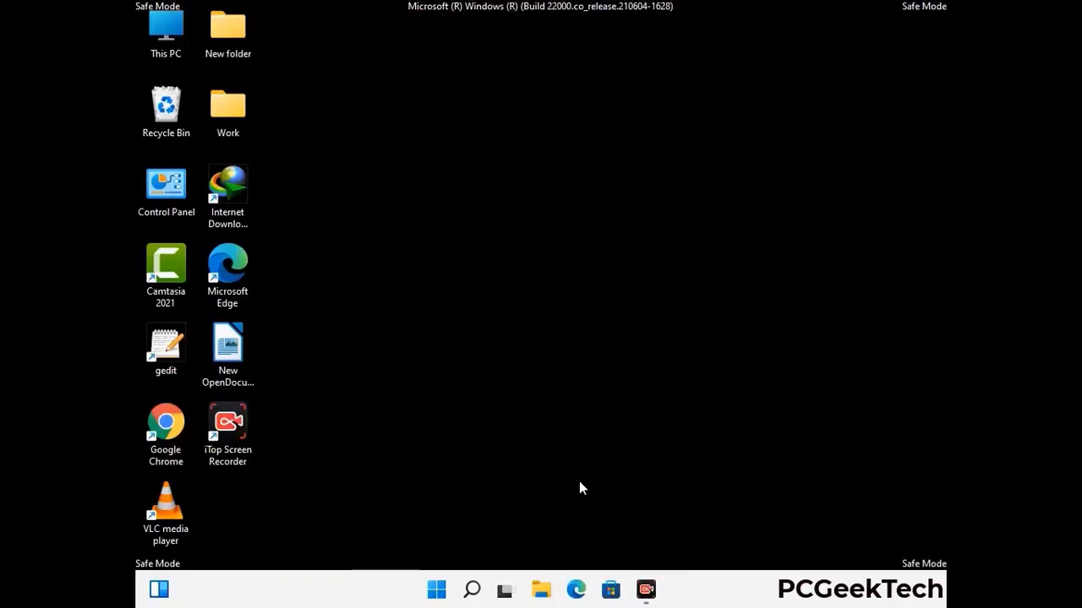
Set File Explorer Options in Control Panel to show hidden files, folders, and drives, then close Control Panel
{"action": "double_click", "coordinate": [166, 200]}
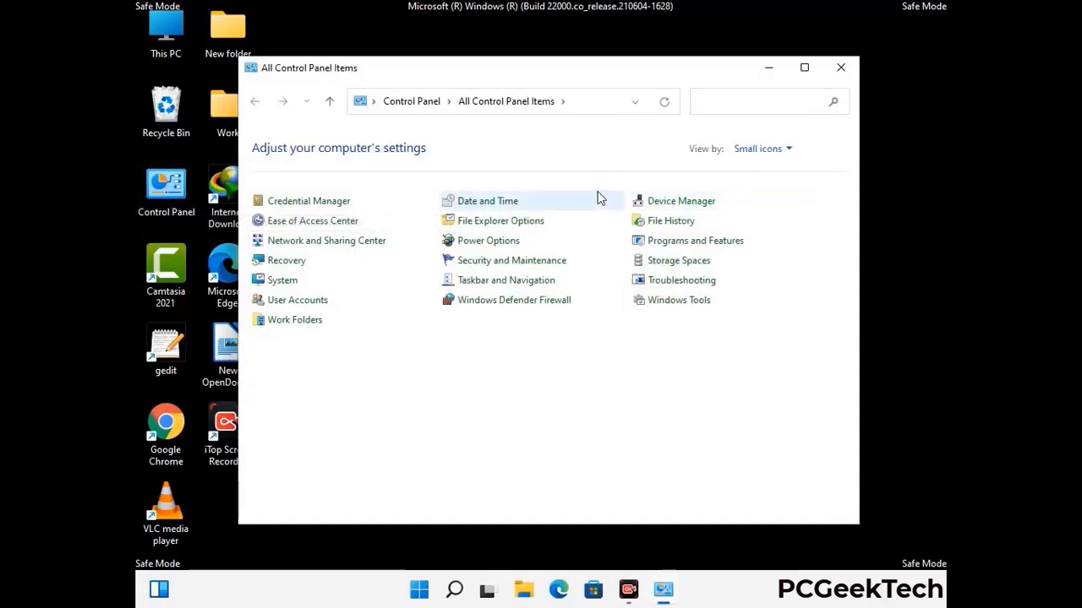
{"action": "left_click", "coordinate": [521, 223]}
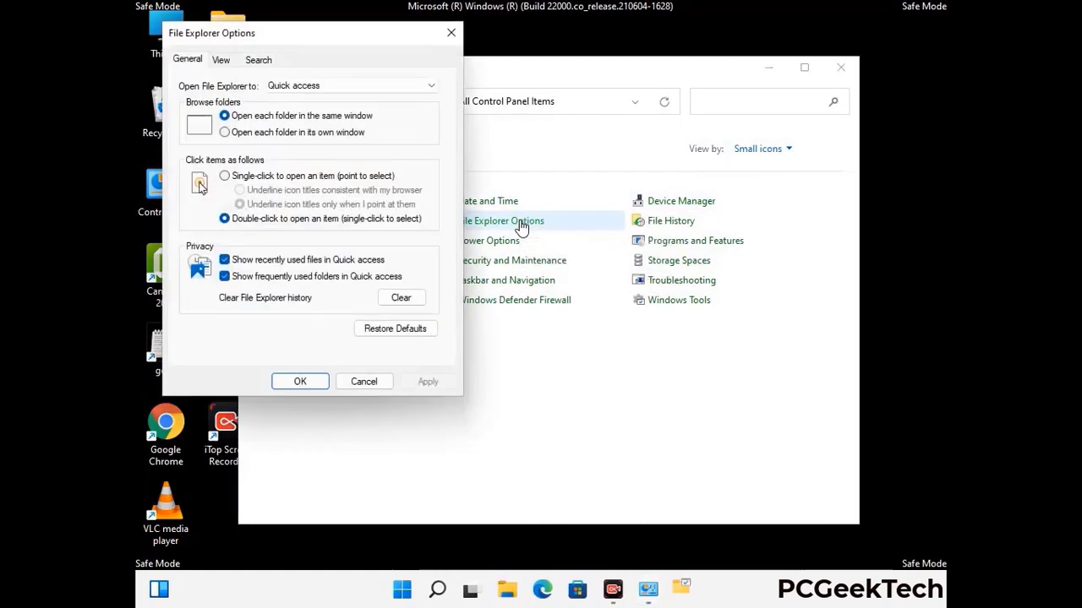
{"action": "left_click", "coordinate": [223, 60]}
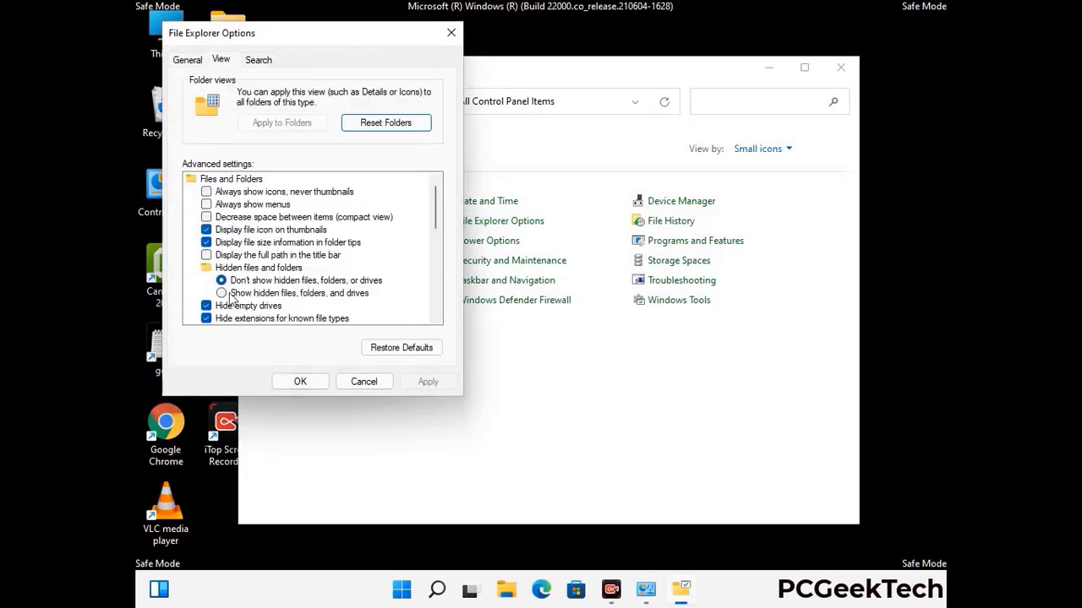
{"action": "left_click", "coordinate": [222, 293]}
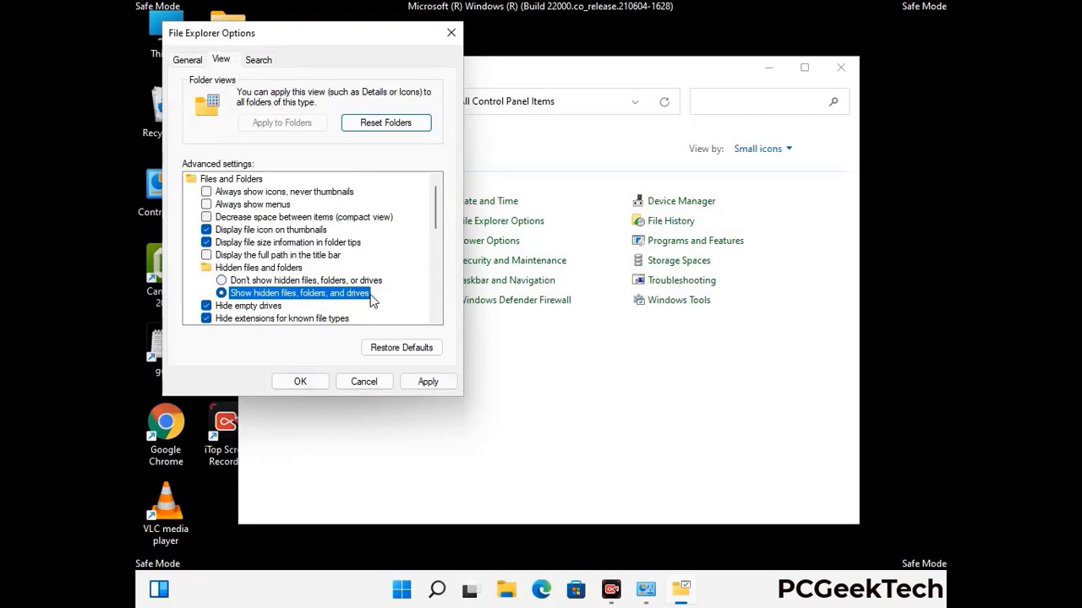
{"action": "left_click", "coordinate": [428, 381]}
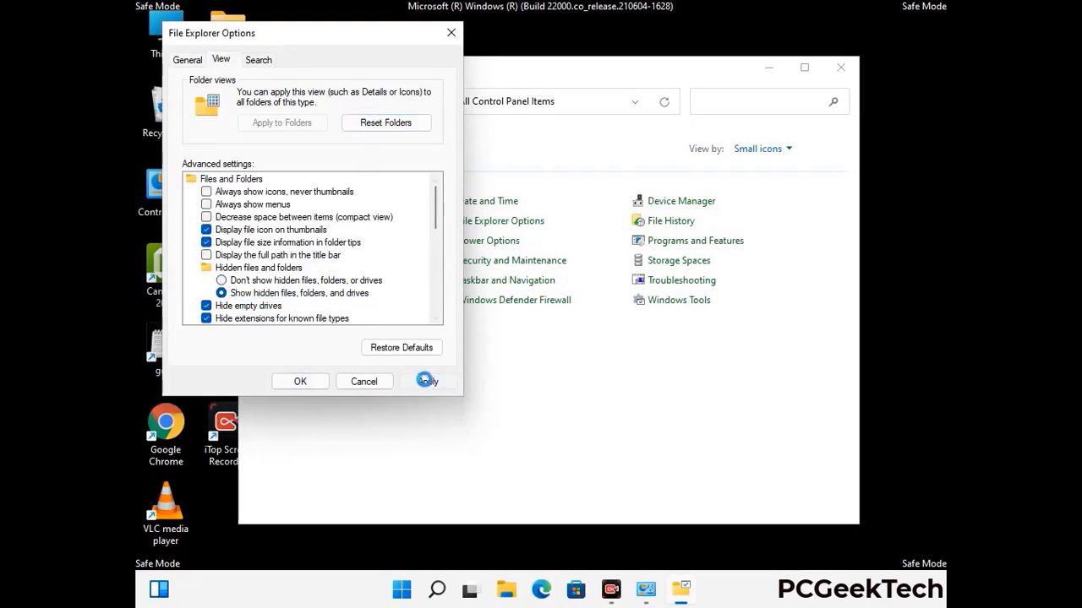
{"action": "left_click", "coordinate": [288, 382]}
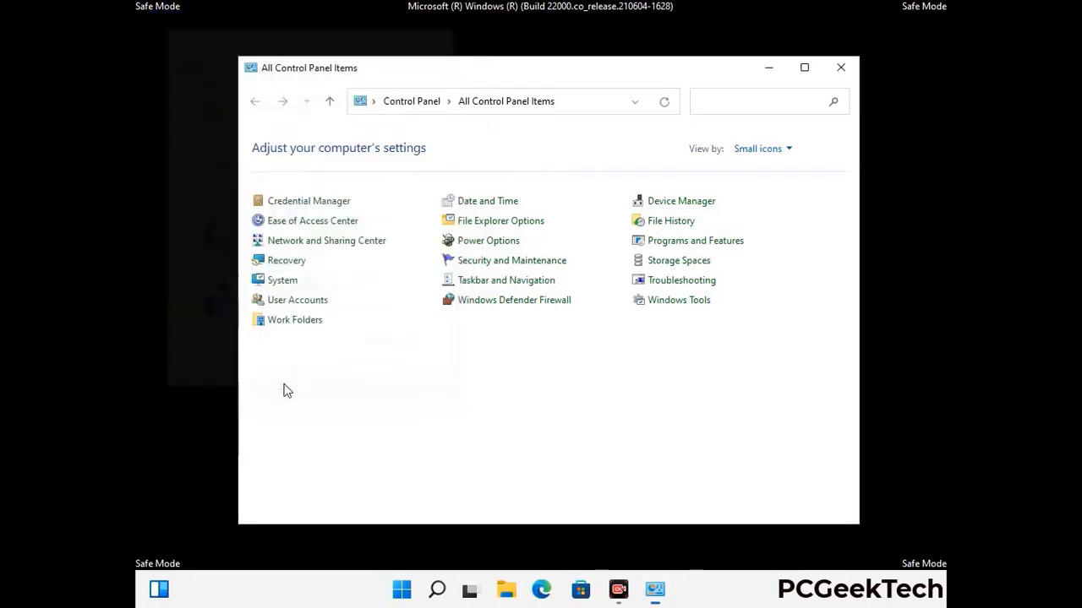
{"action": "left_click", "coordinate": [841, 68]}
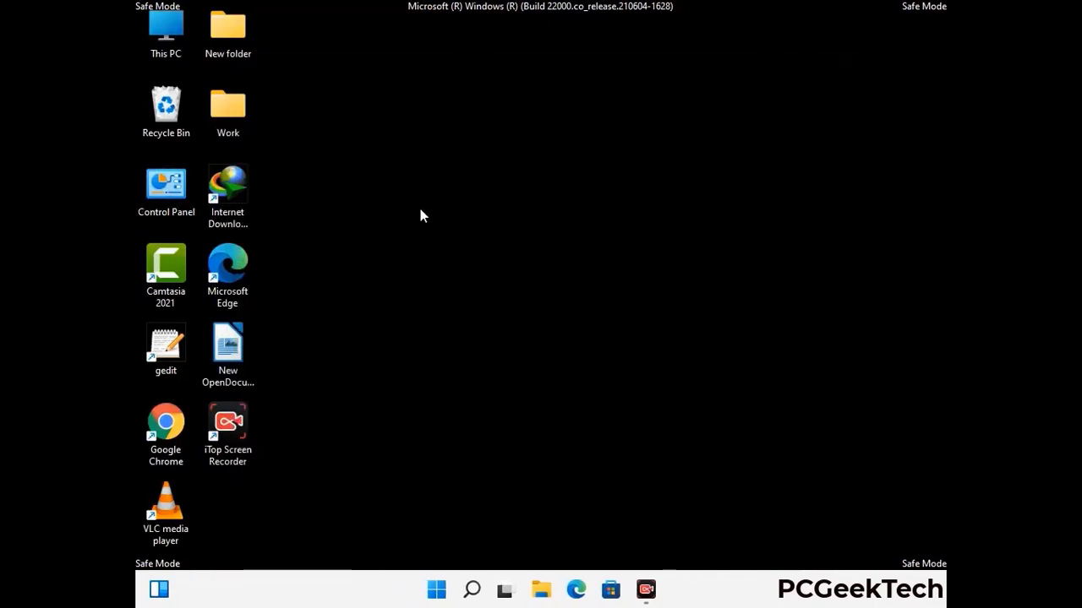
Browse from This PC to the folder C:\Windows\System32\drivers\etc
{"action": "double_click", "coordinate": [160, 52]}
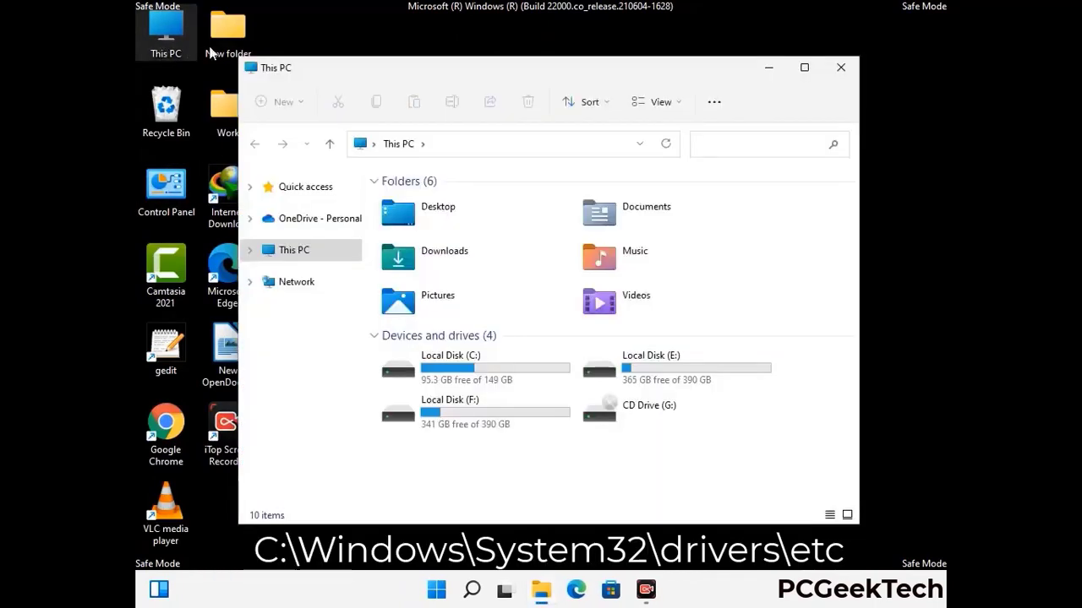
{"action": "double_click", "coordinate": [474, 370]}
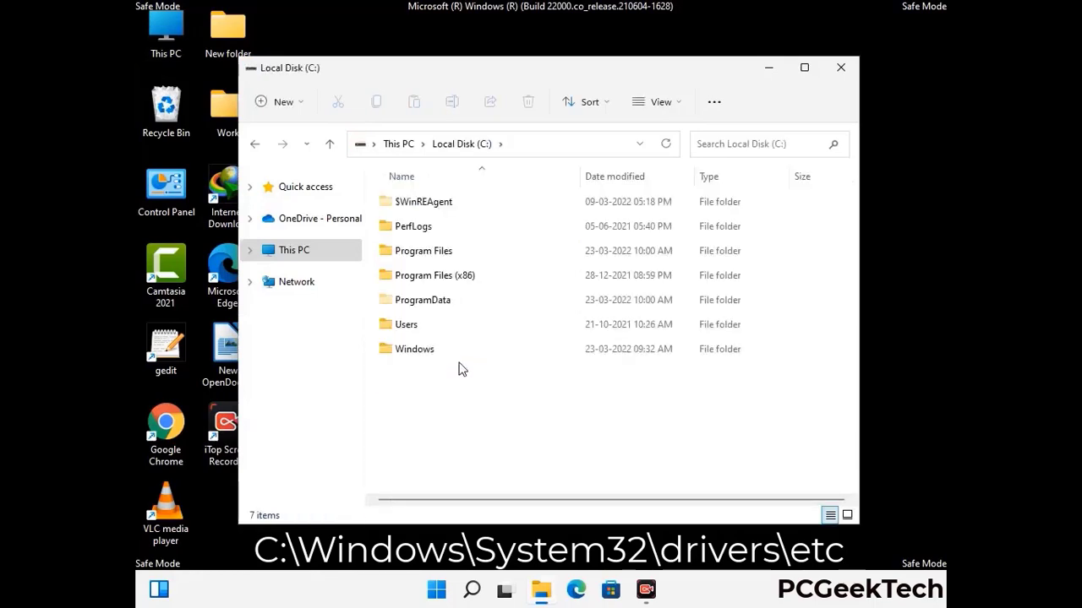
{"action": "left_click", "coordinate": [406, 357]}
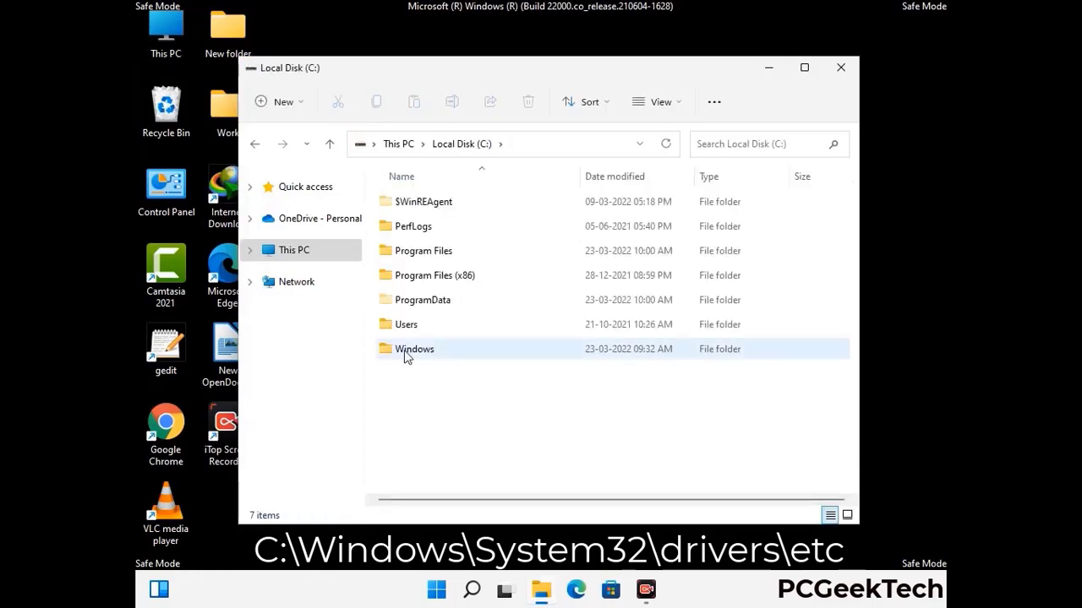
{"action": "double_click", "coordinate": [405, 358]}
{"action": "scroll", "coordinate": [541, 362], "scroll_direction": "down", "scroll_amount": 6}
{"action": "scroll", "coordinate": [534, 365], "scroll_direction": "down", "scroll_amount": 12}
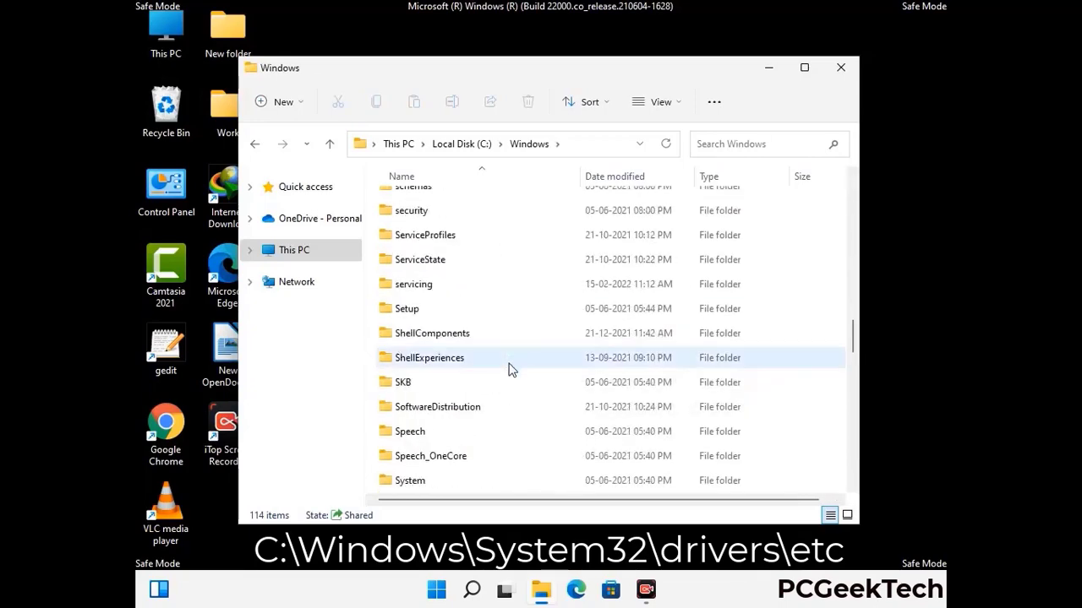
{"action": "scroll", "coordinate": [507, 380], "scroll_direction": "down", "scroll_amount": 2}
{"action": "double_click", "coordinate": [415, 357]}
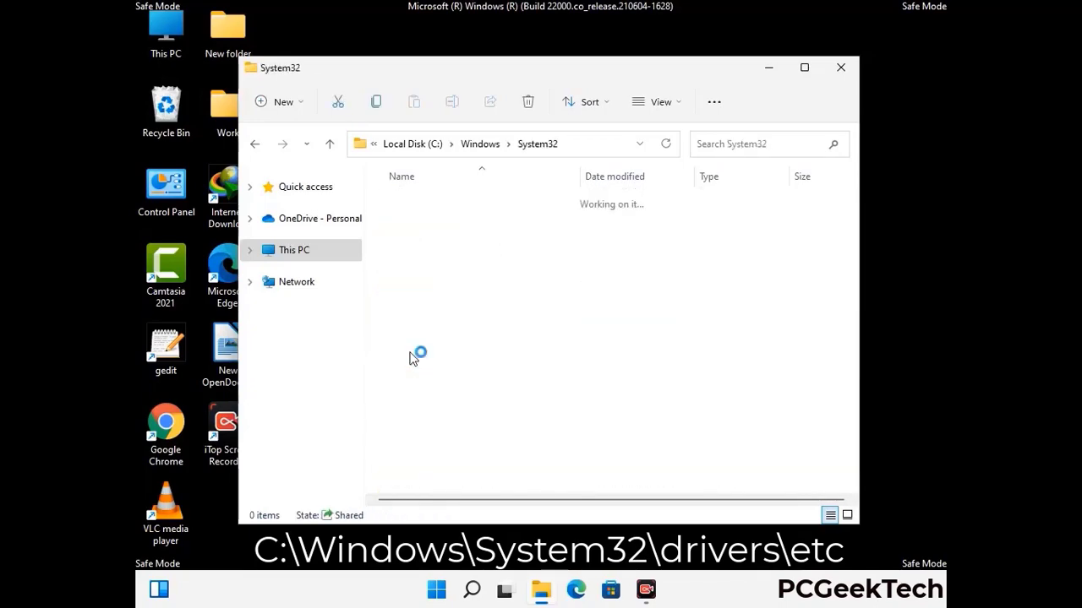
{"action": "scroll", "coordinate": [465, 368], "scroll_direction": "down", "scroll_amount": 4}
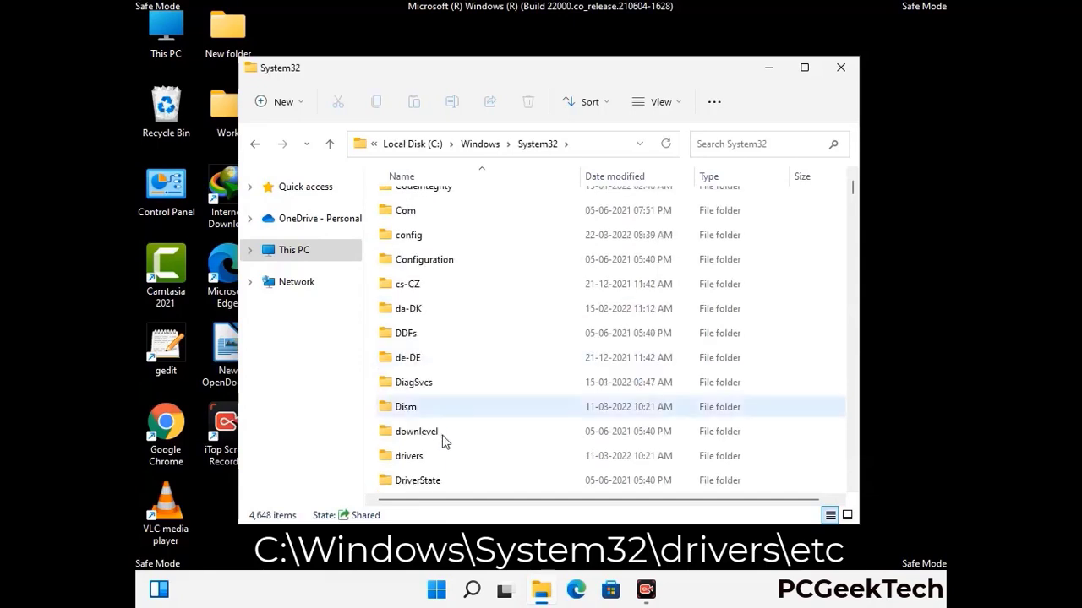
{"action": "double_click", "coordinate": [416, 460]}
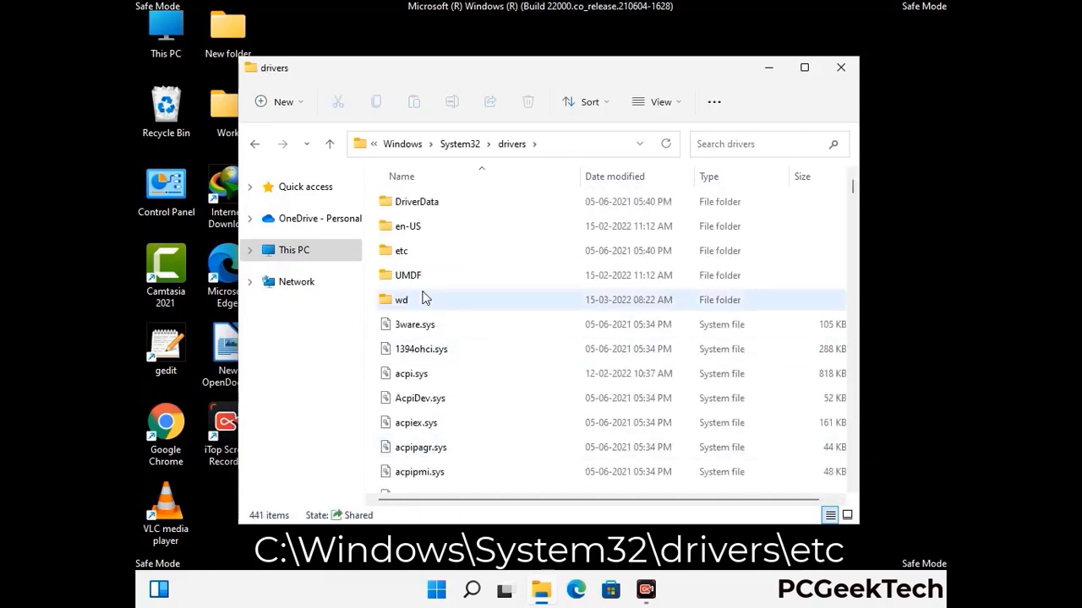
{"action": "double_click", "coordinate": [404, 251]}
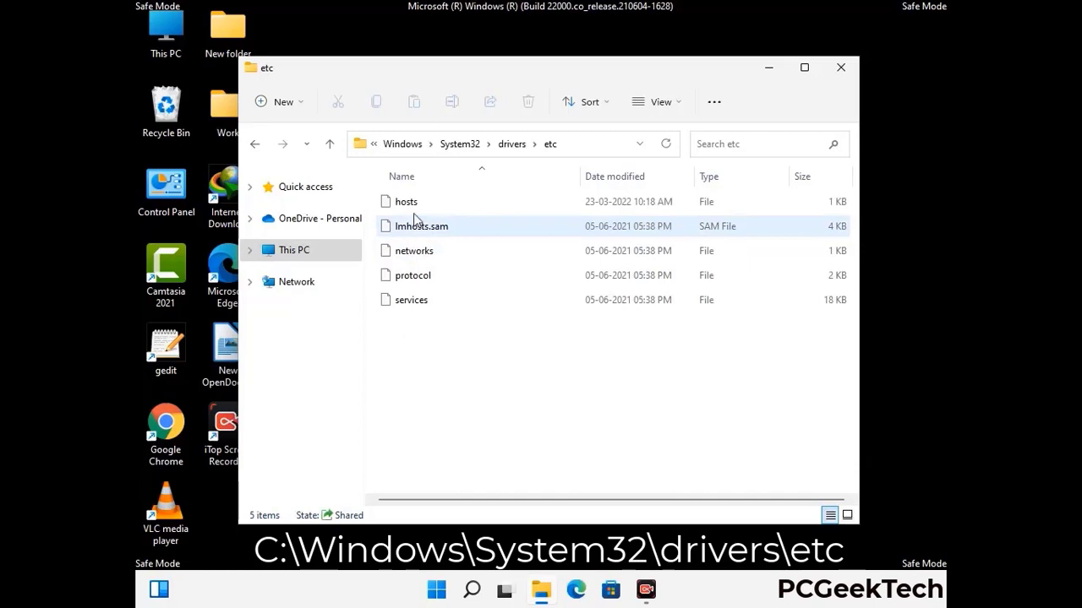
Open the hosts file with Notepad and move its window so the text is fully in view
{"action": "left_click", "coordinate": [410, 203]}
{"action": "double_click", "coordinate": [414, 211]}
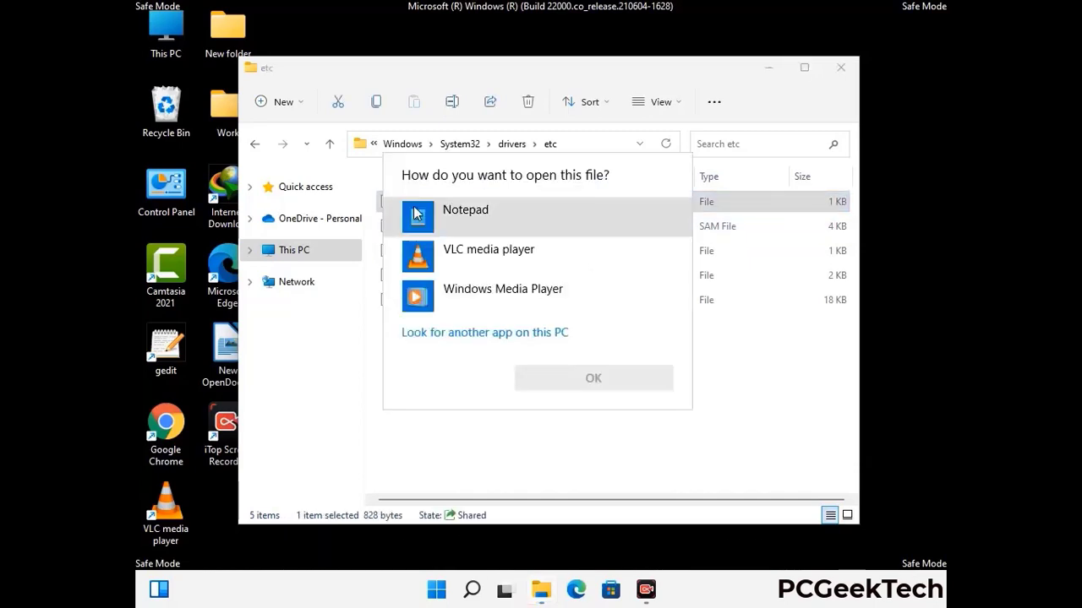
{"action": "left_click", "coordinate": [490, 216]}
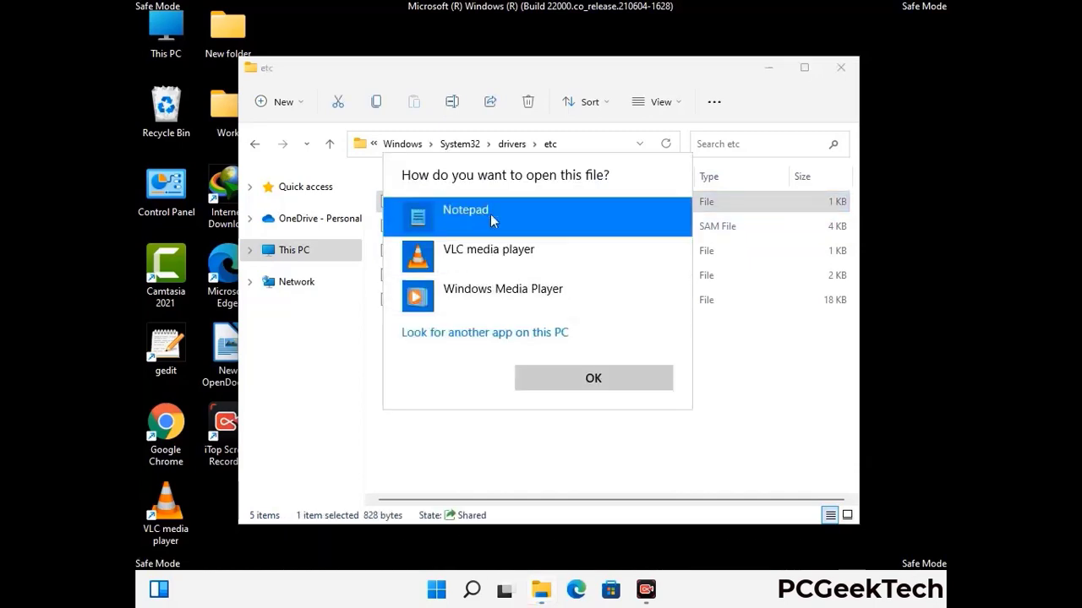
{"action": "left_click", "coordinate": [594, 380]}
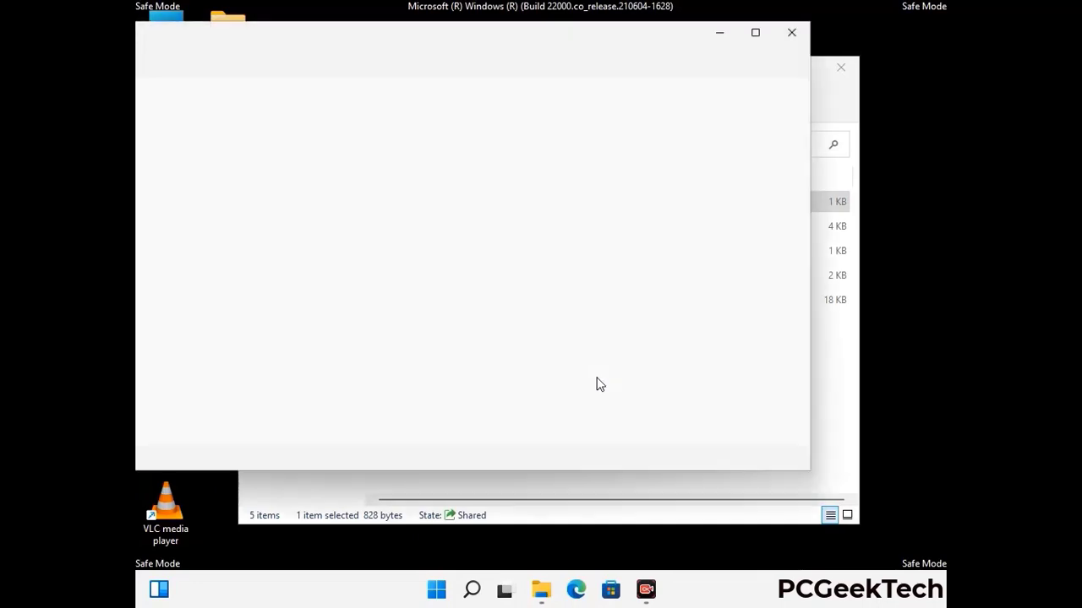
{"action": "left_click_drag", "start_coordinate": [411, 53], "coordinate": [565, 48]}
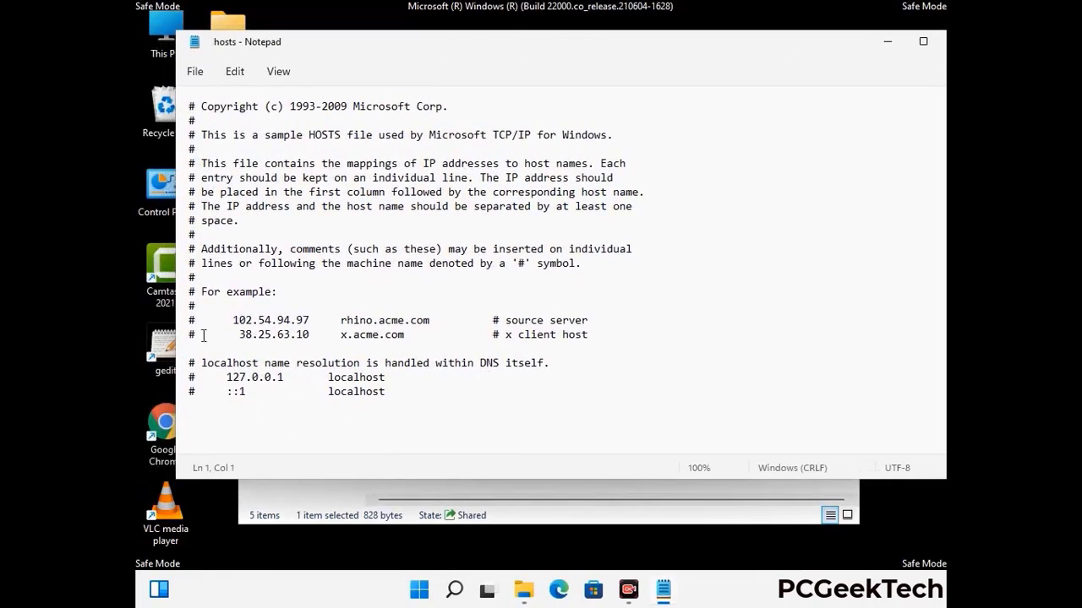
Add blank lines below the last localhost entry in the hosts file and save it
{"action": "left_click", "coordinate": [404, 396]}
{"action": "key", "text": "Return"}
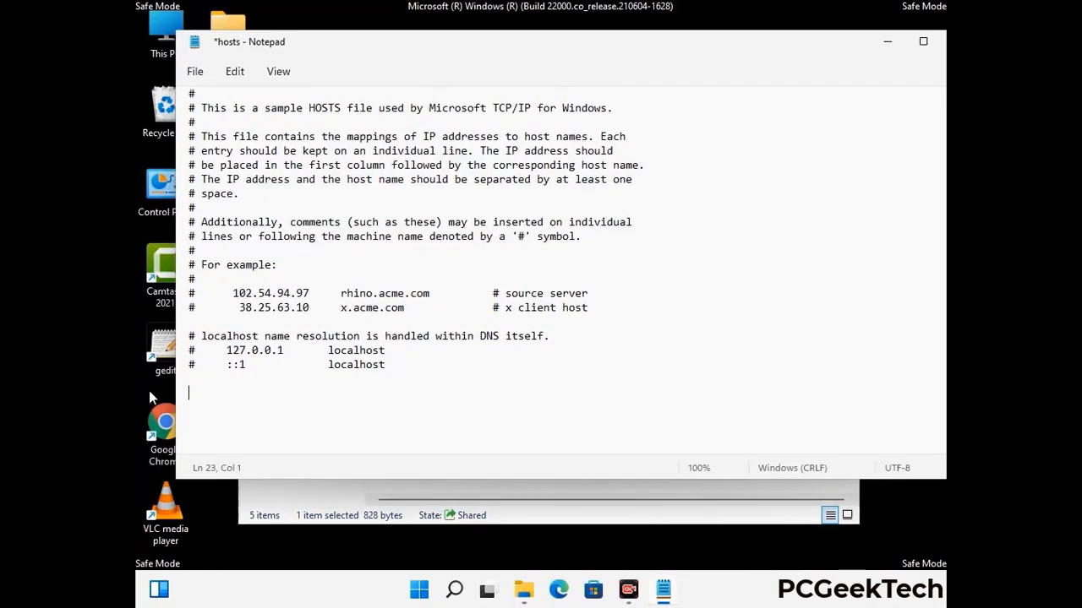
{"action": "left_click", "coordinate": [195, 73]}
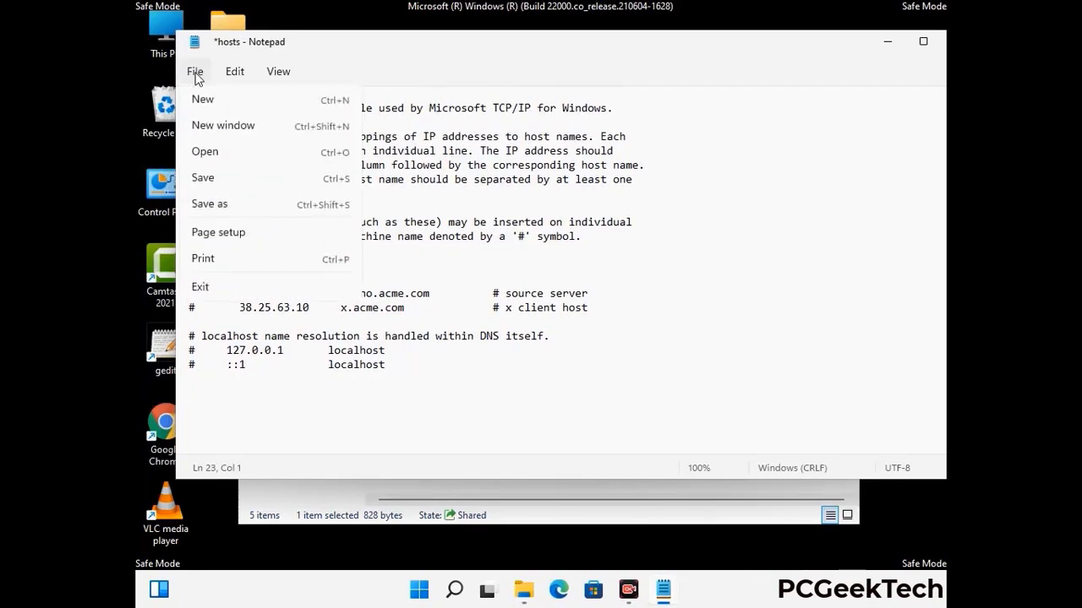
{"action": "left_click", "coordinate": [203, 179]}
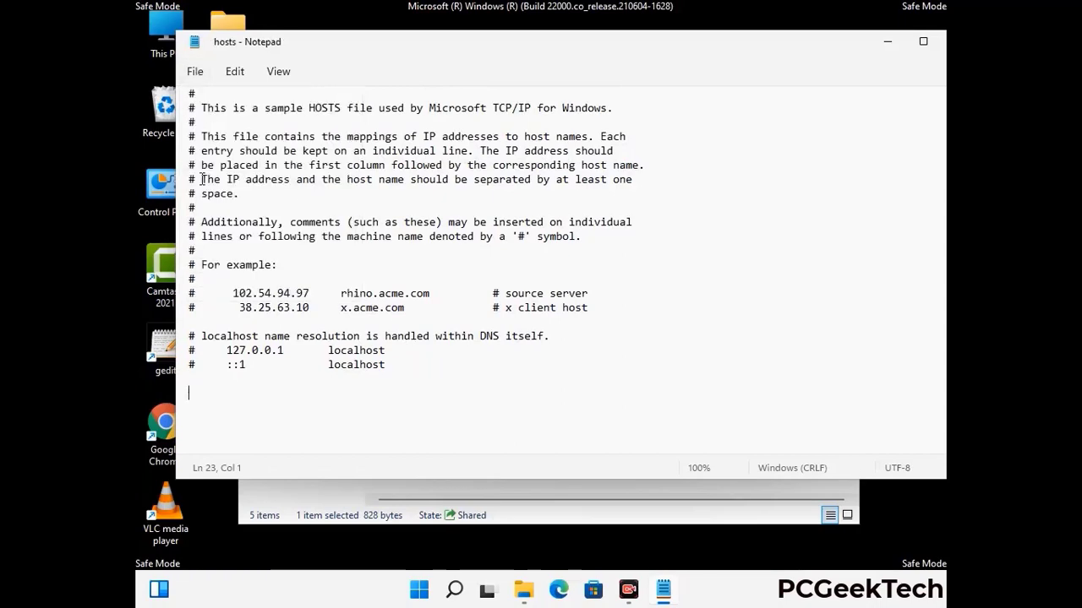
Close the hosts file in Notepad and the etc folder window
{"action": "left_click_drag", "start_coordinate": [815, 46], "coordinate": [690, 49]}
{"action": "left_click", "coordinate": [834, 47]}
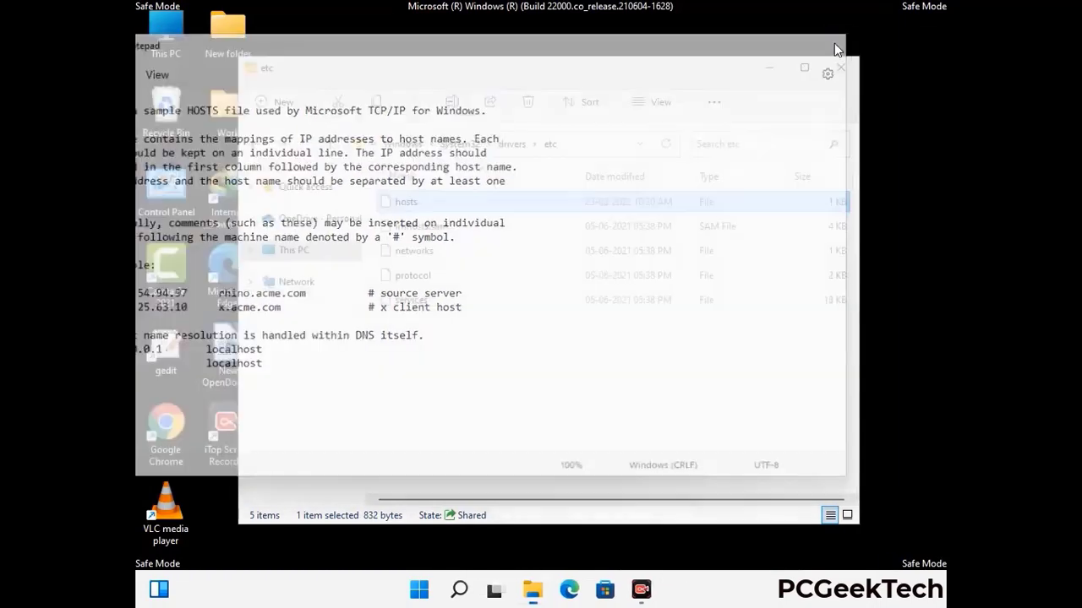
{"action": "left_click", "coordinate": [840, 66]}
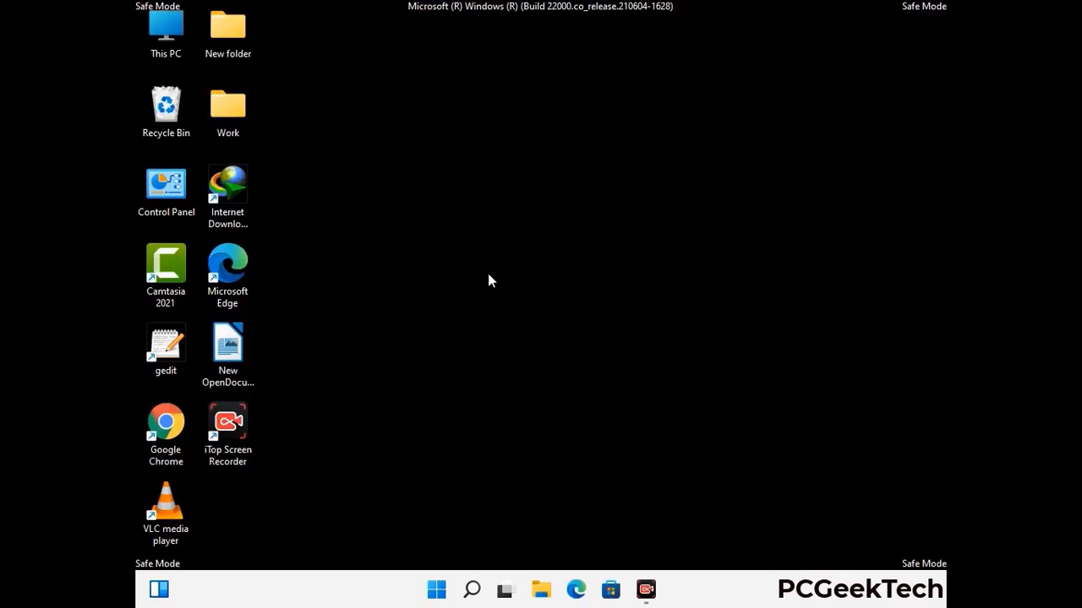
Move the Run dialog to the middle of the desktop and use it to open the %appdata% folder
{"action": "key", "text": "super+r"}
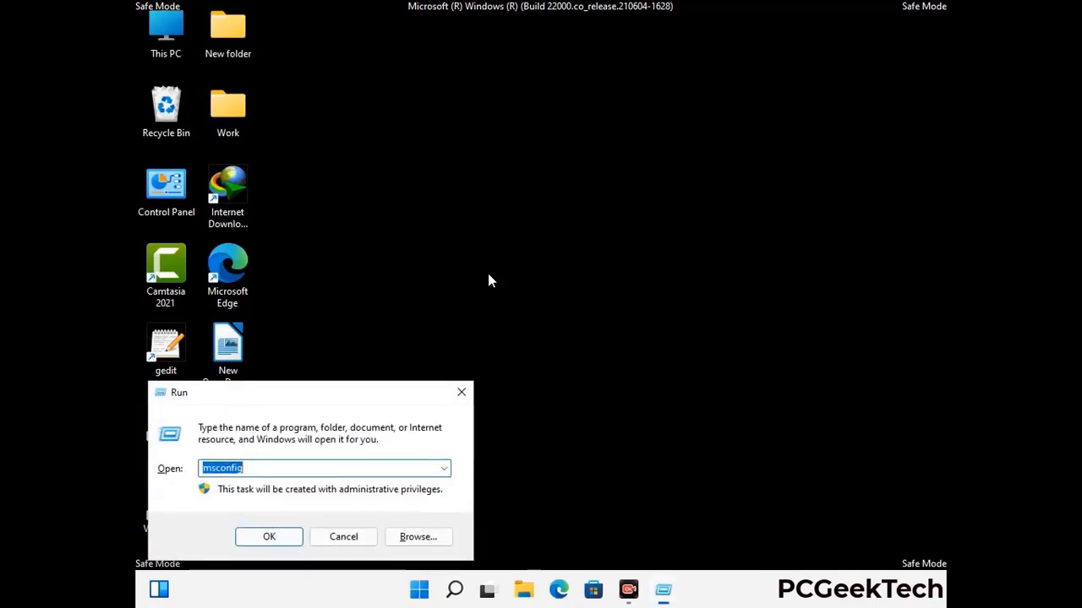
{"action": "left_click_drag", "start_coordinate": [310, 386], "coordinate": [501, 167]}
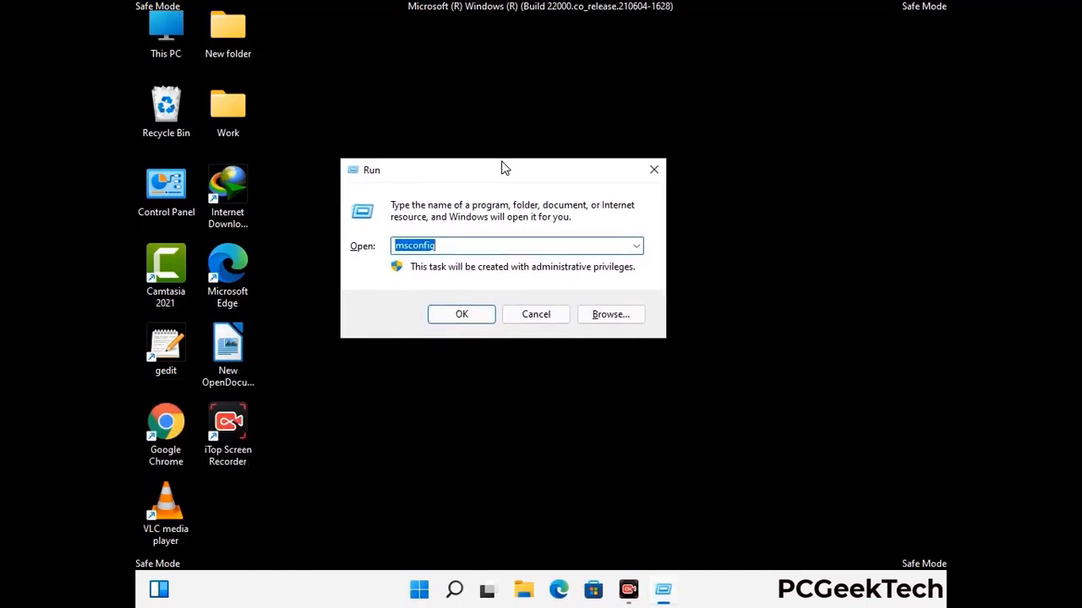
{"action": "type", "text": "%"}
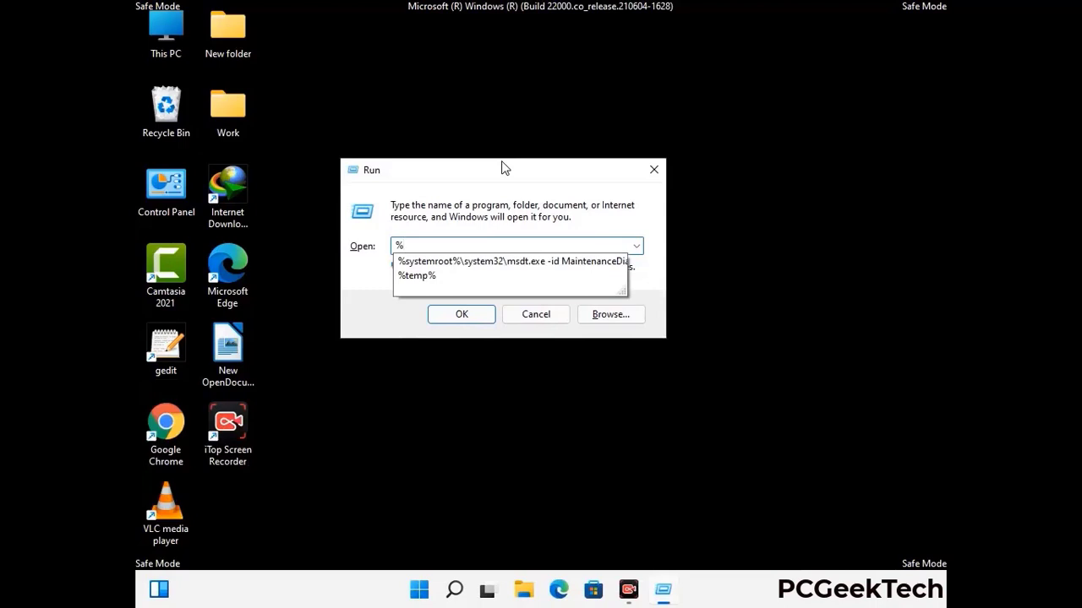
{"action": "type", "text": "appdata%"}
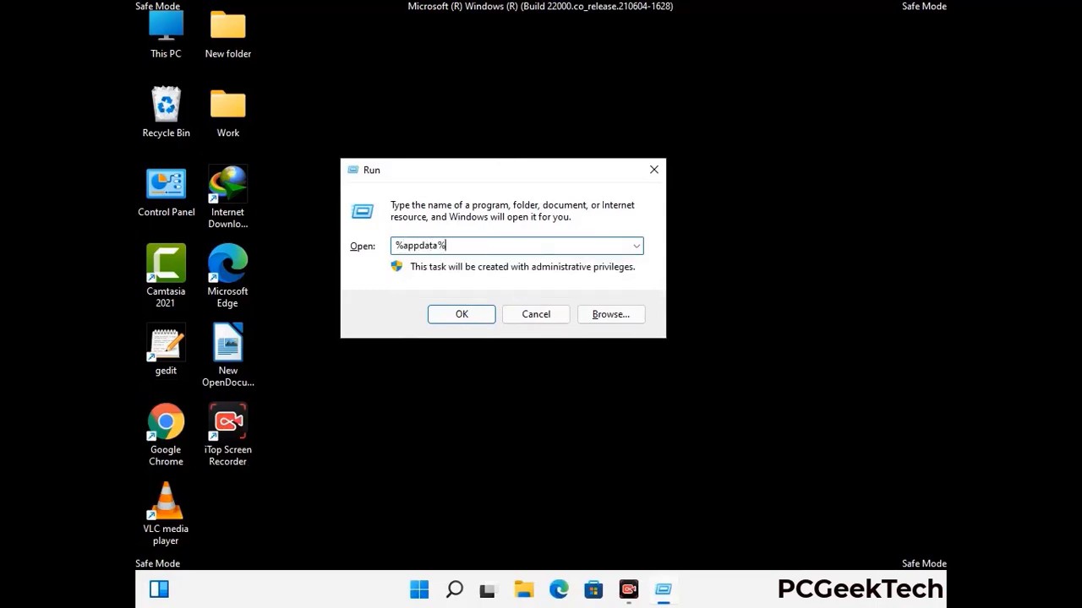
{"action": "key", "text": "Return"}
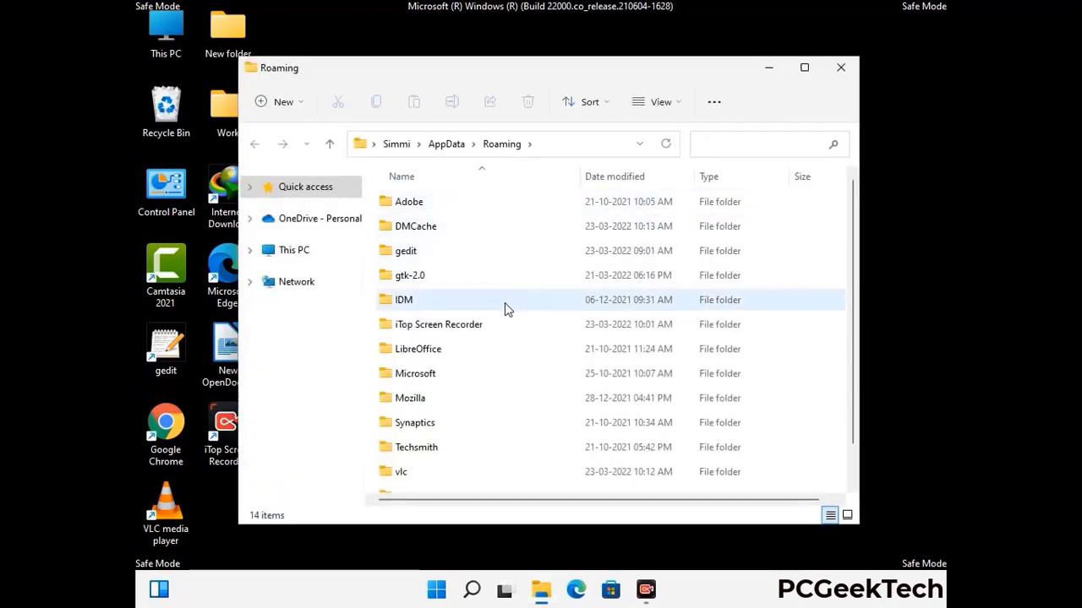
Look through the Roaming folder, delete its Zoom subfolder and close the window
{"action": "scroll", "coordinate": [507, 304], "scroll_direction": "down", "scroll_amount": 1}
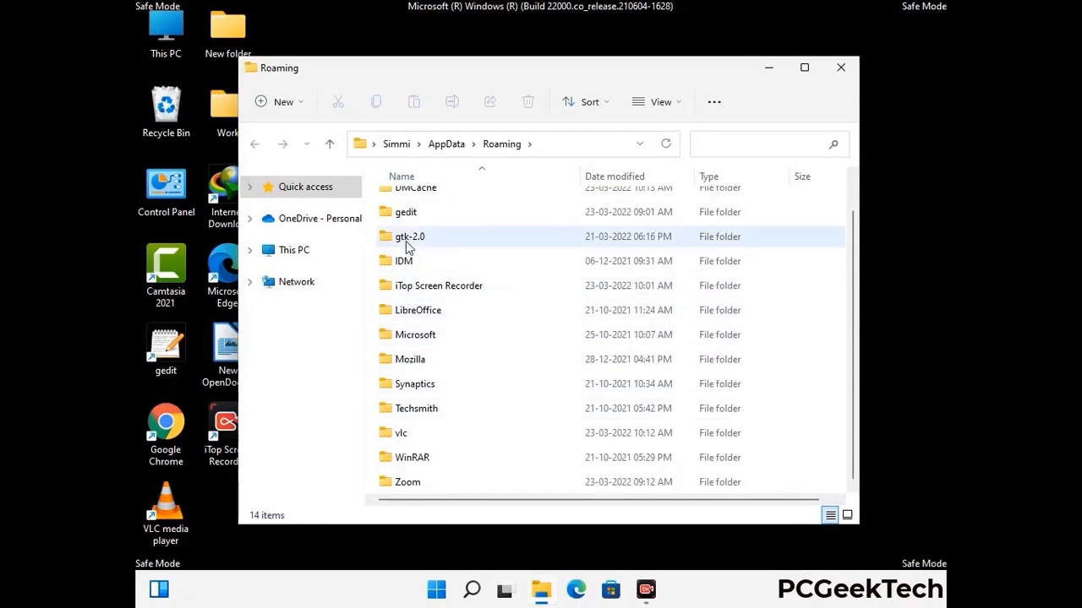
{"action": "scroll", "coordinate": [404, 257], "scroll_direction": "up", "scroll_amount": 1}
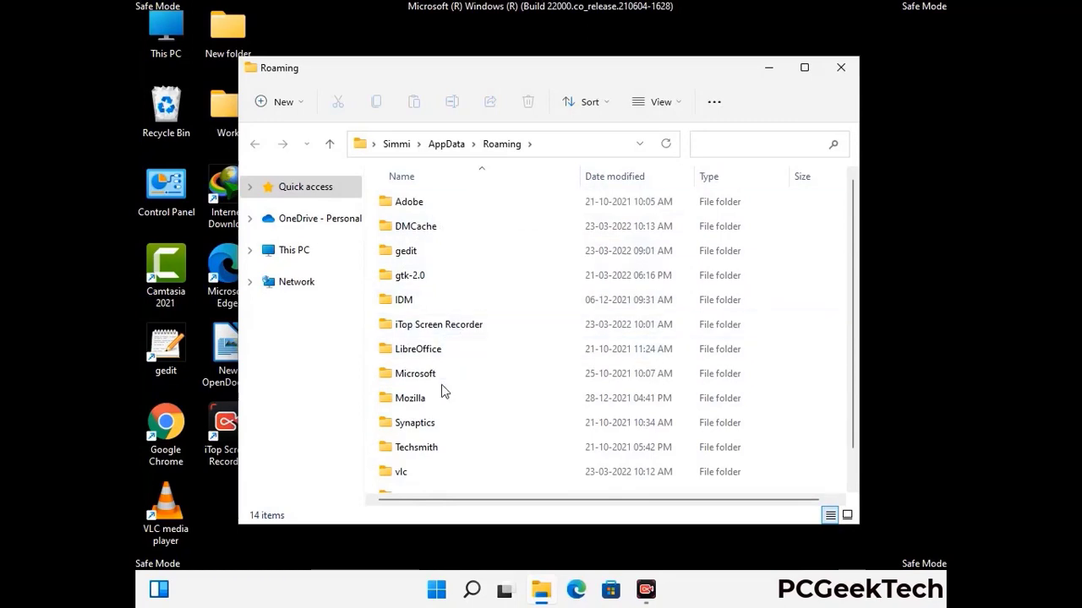
{"action": "scroll", "coordinate": [441, 392], "scroll_direction": "down", "scroll_amount": 1}
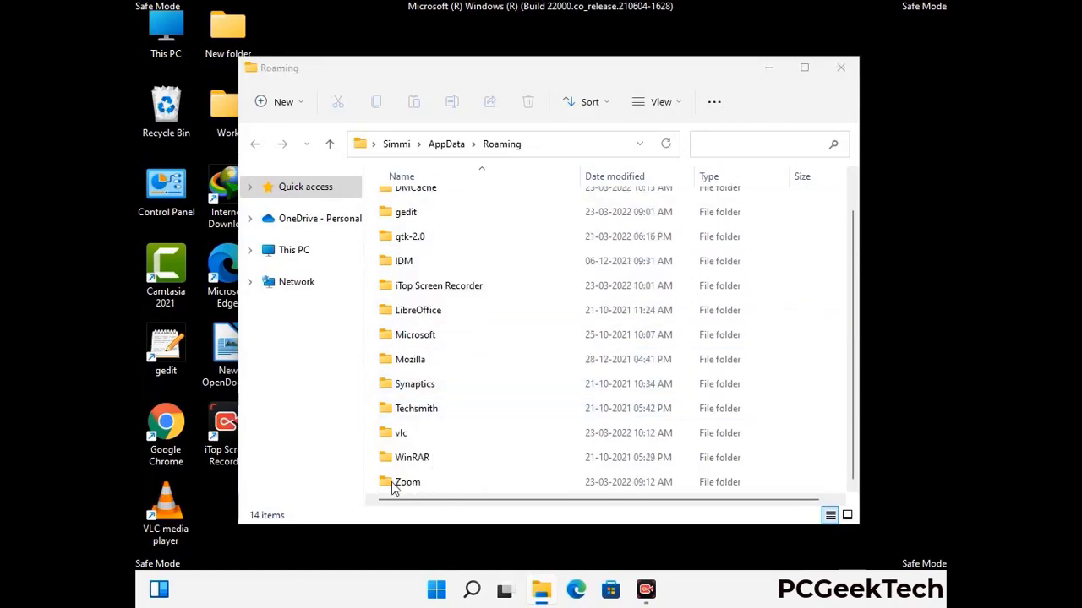
{"action": "left_click", "coordinate": [605, 479]}
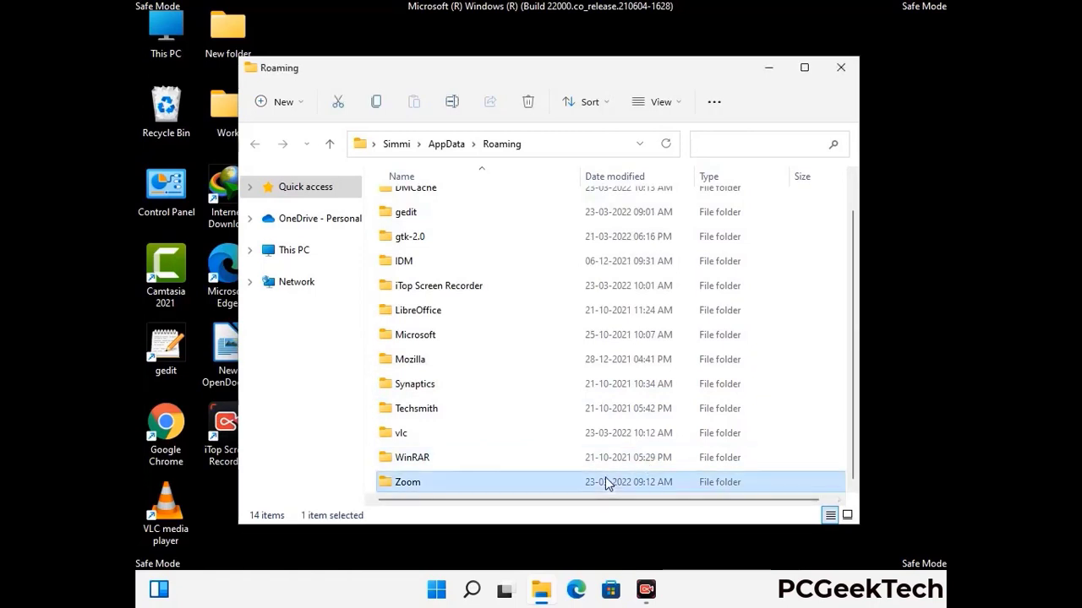
{"action": "left_click", "coordinate": [534, 106]}
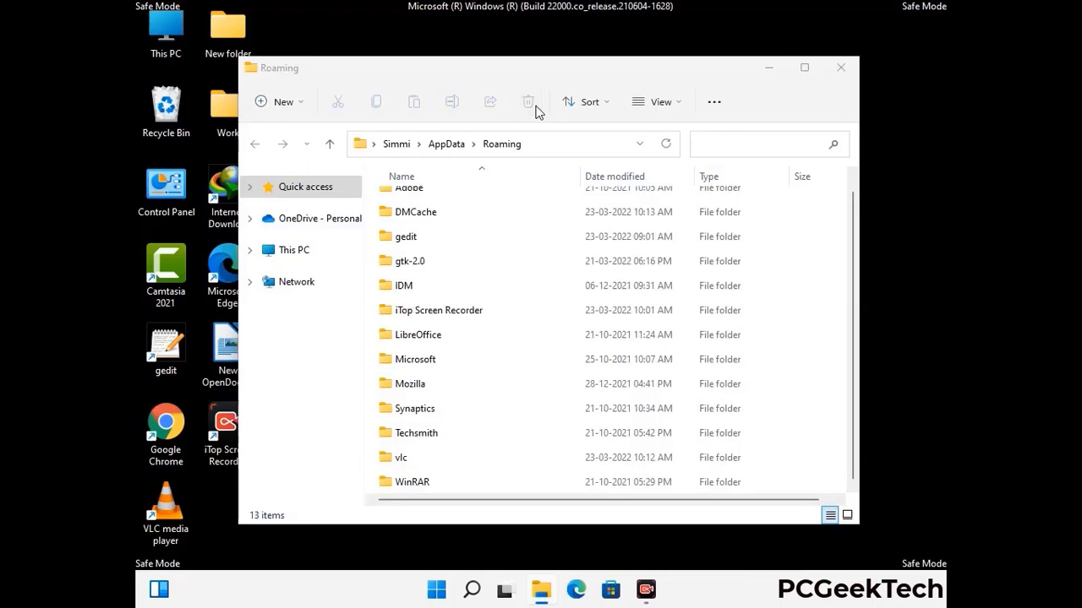
{"action": "left_click", "coordinate": [839, 71]}
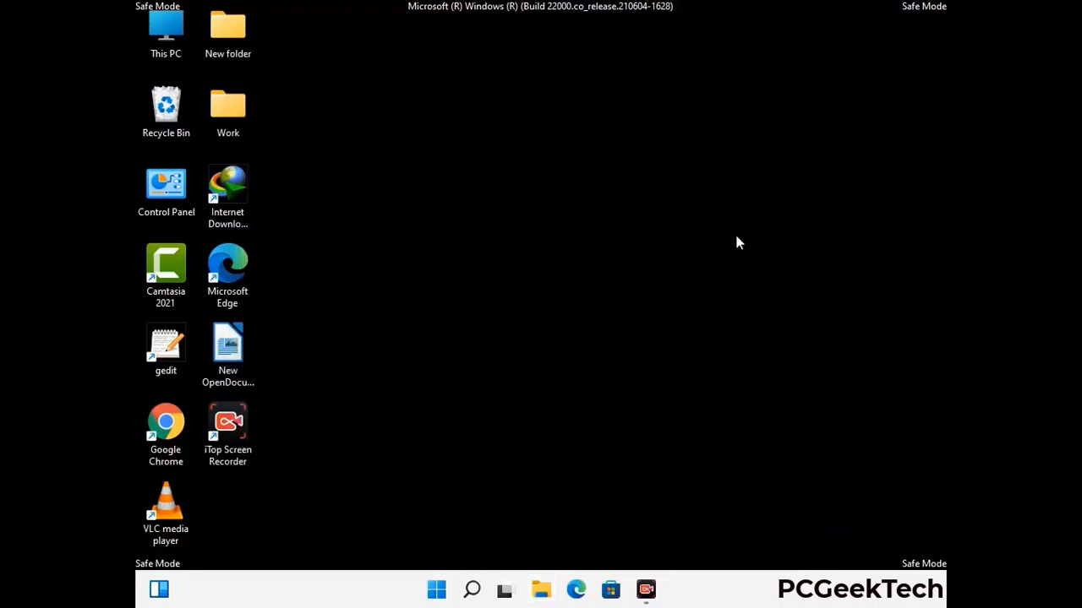
Open the %LocalAppData% folder from the Run dialog, moving the dialog to the middle of the desktop first
{"action": "key", "text": "super+r"}
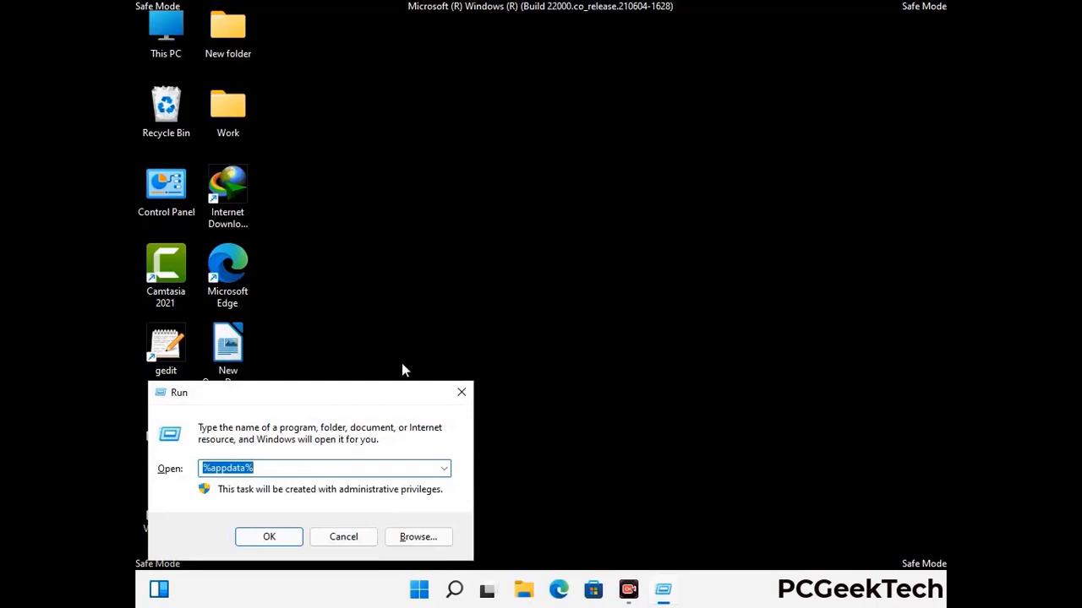
{"action": "left_click_drag", "start_coordinate": [338, 402], "coordinate": [567, 214]}
{"action": "type", "text": "%Local"}
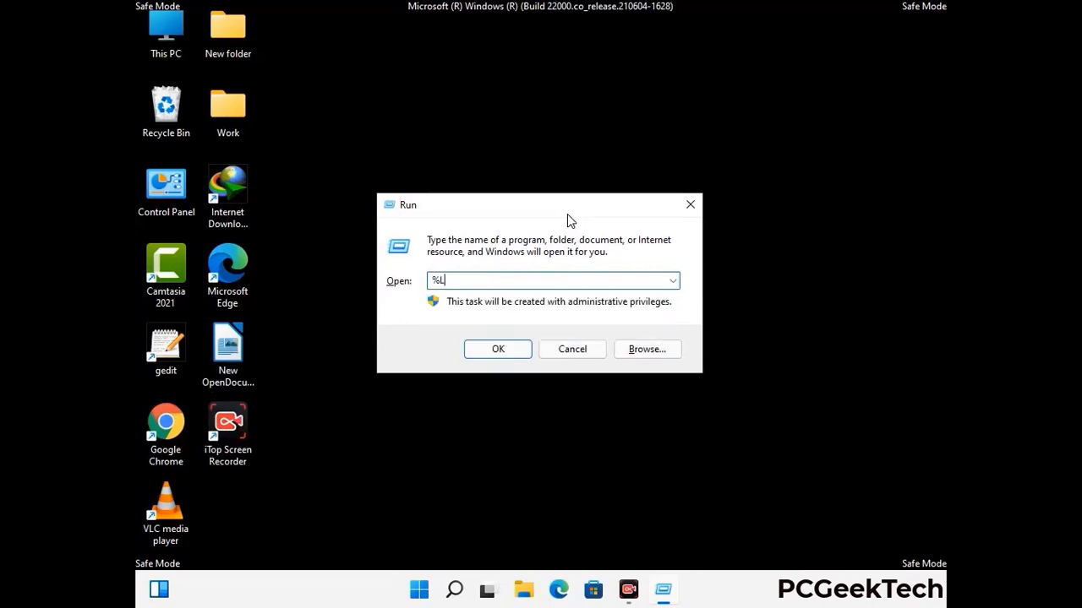
{"action": "type", "text": "AppData%"}
{"action": "key", "text": "Return"}
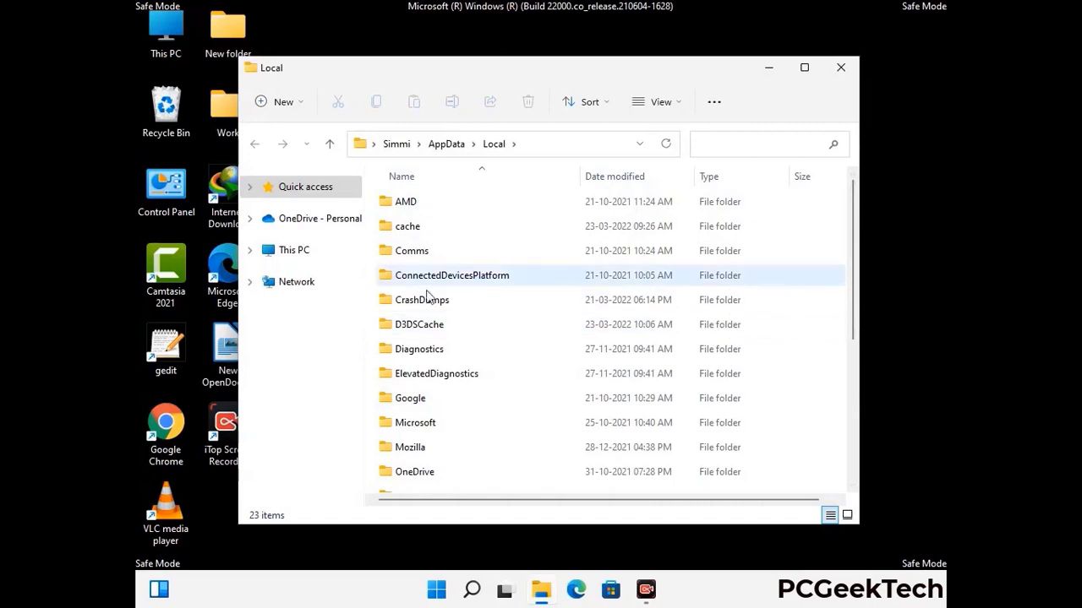
Delete the Mozilla folder from AppData\Local and close the folder window
{"action": "scroll", "coordinate": [451, 376], "scroll_direction": "down", "scroll_amount": 1}
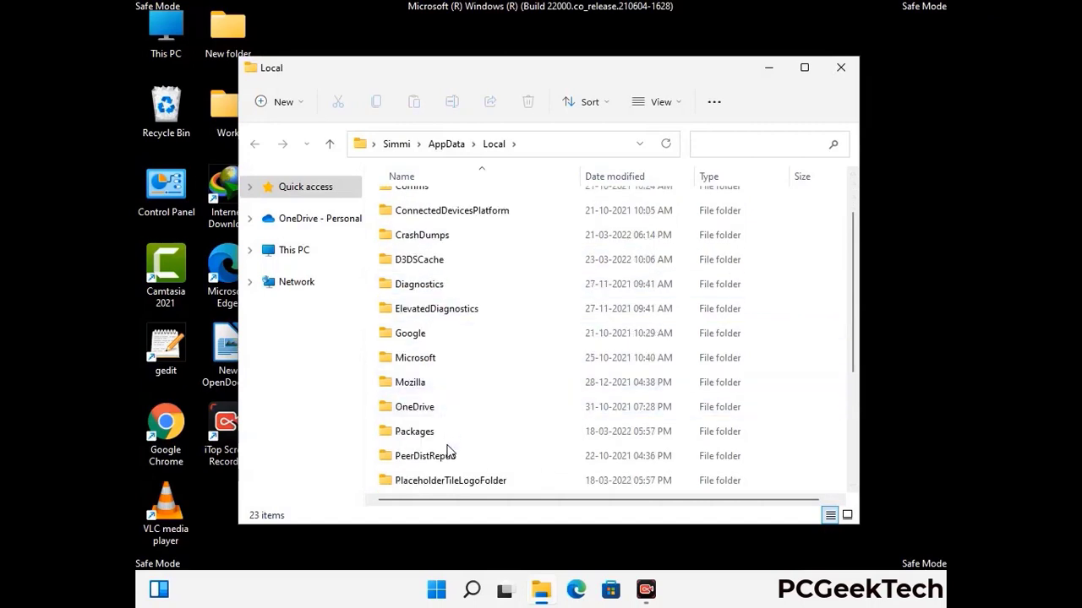
{"action": "left_click", "coordinate": [422, 387]}
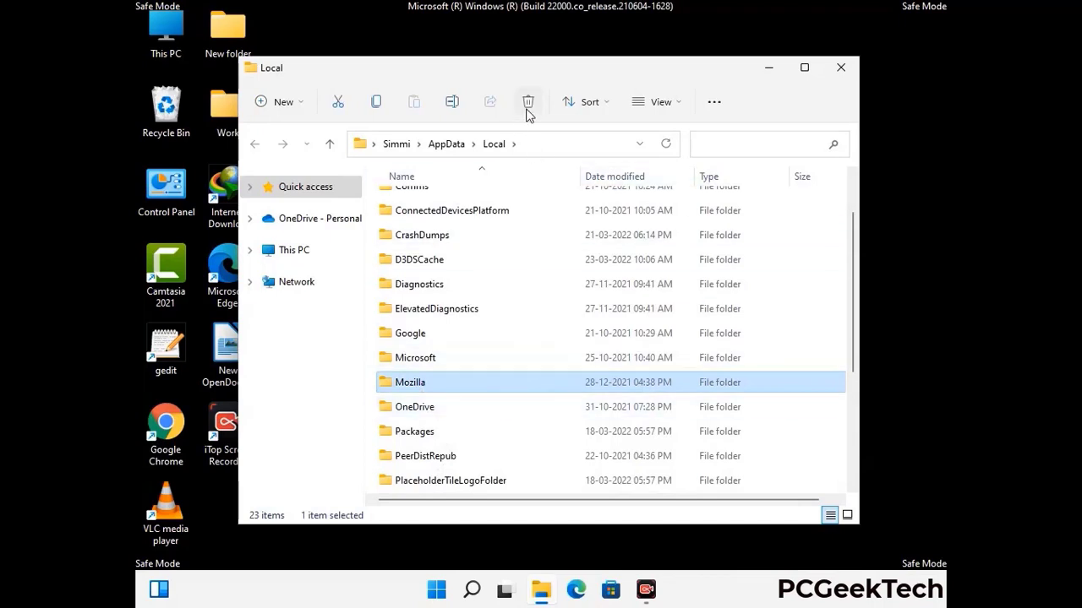
{"action": "key", "text": "Tab"}
{"action": "left_click", "coordinate": [526, 111]}
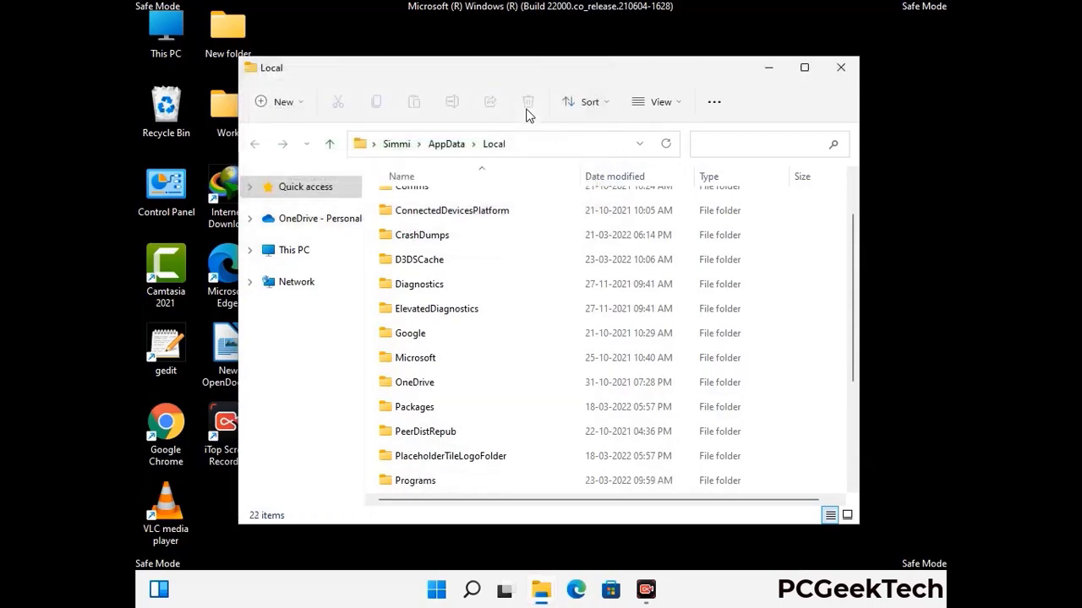
{"action": "left_click", "coordinate": [842, 76]}
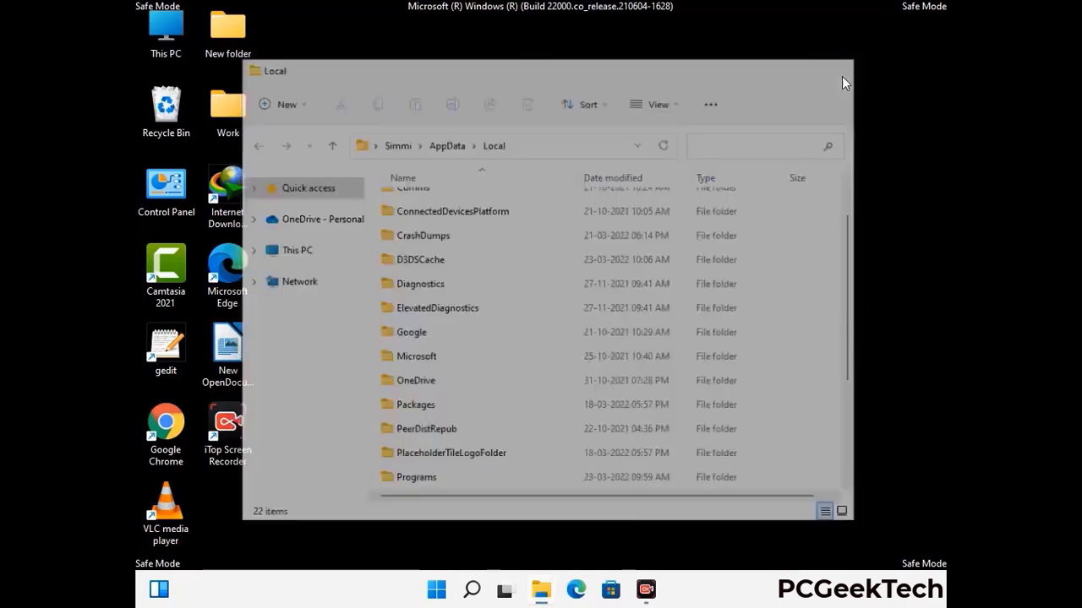
Move the Run dialog to the middle of the desktop and open the %ProgramData% folder with it
{"action": "key", "text": "super+r"}
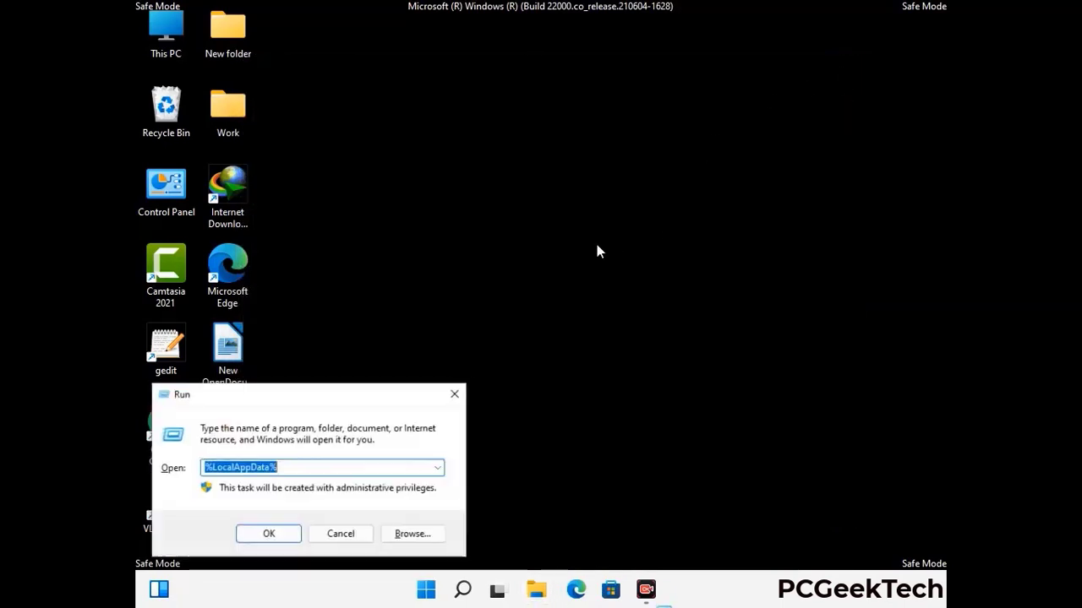
{"action": "left_click_drag", "start_coordinate": [275, 400], "coordinate": [495, 222]}
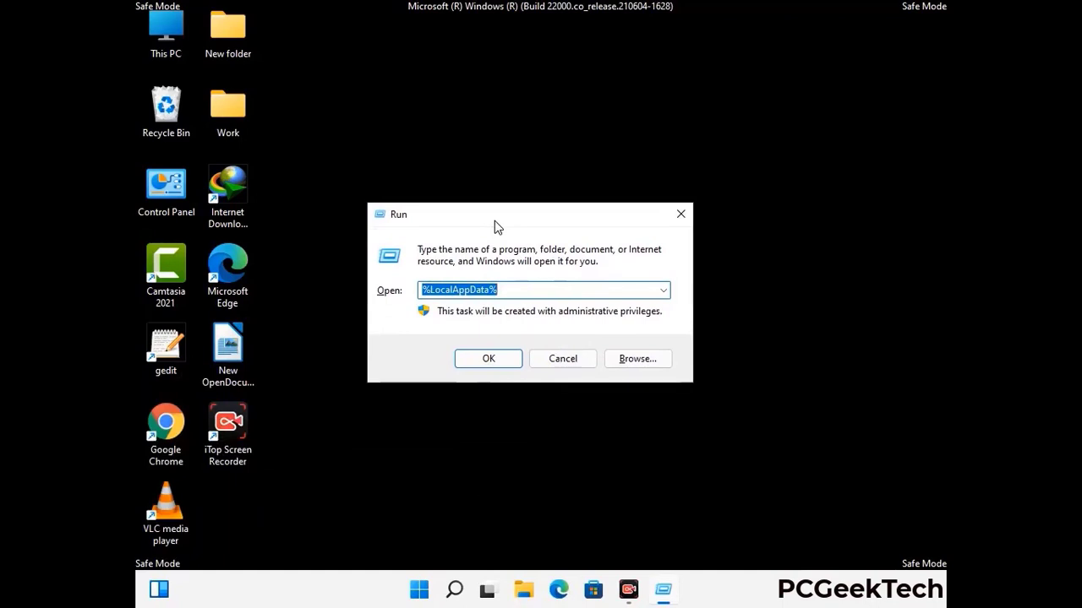
{"action": "type", "text": "%"}
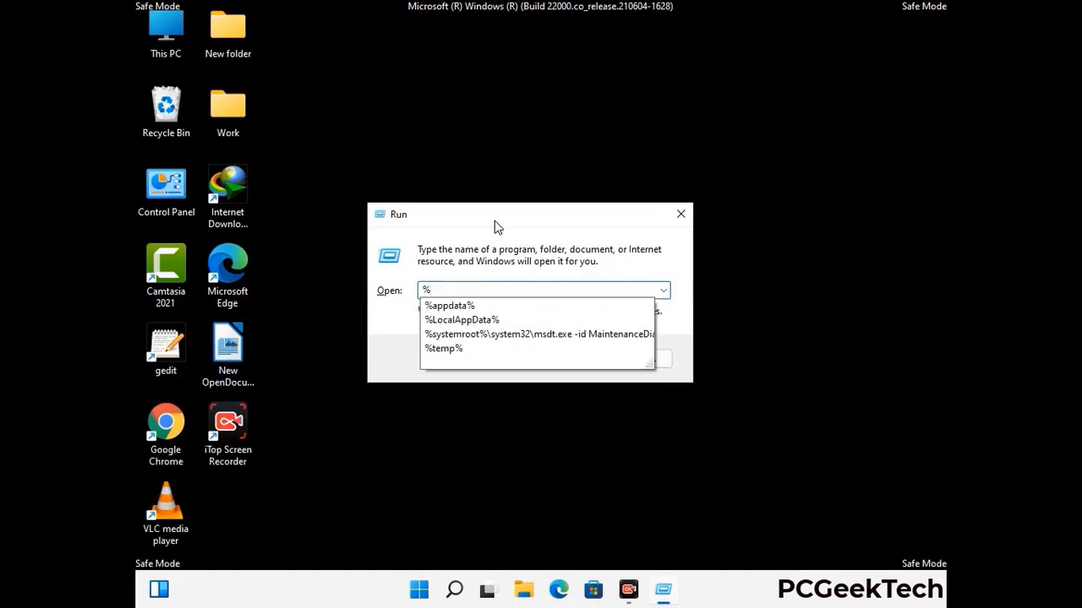
{"action": "type", "text": "ProgramData%"}
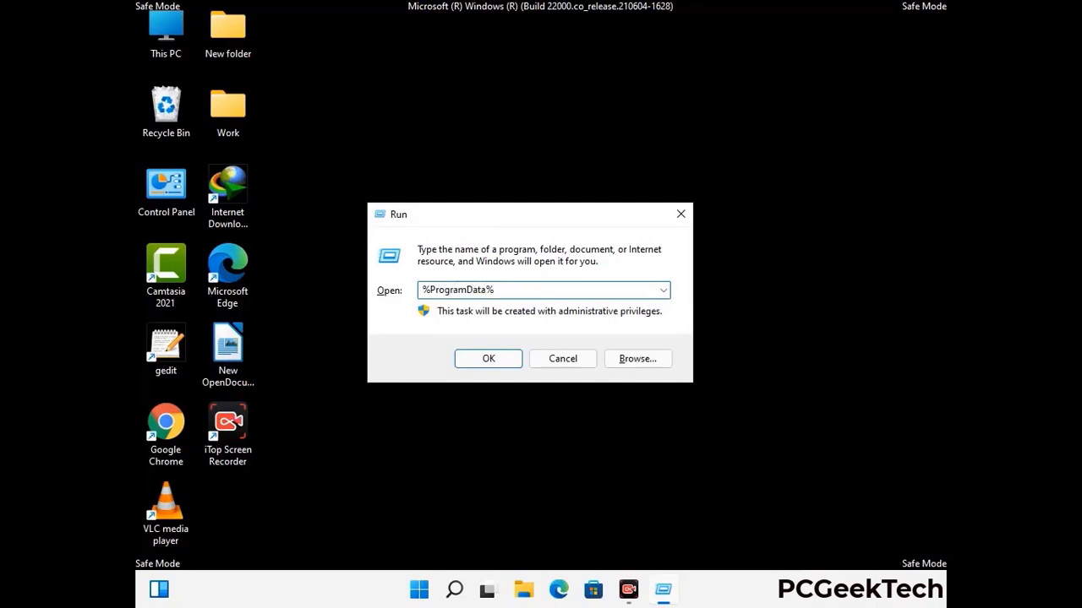
{"action": "key", "text": "Return"}
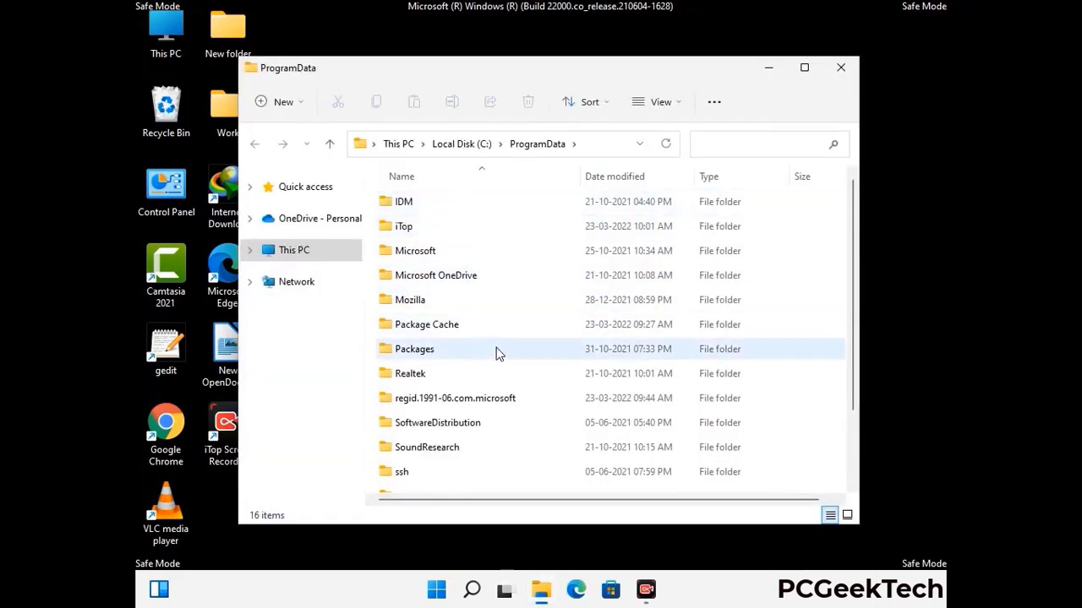
Delete the Mozilla folder from C:\ProgramData, check the remaining folders and close the window
{"action": "scroll", "coordinate": [497, 357], "scroll_direction": "down", "scroll_amount": 1}
{"action": "scroll", "coordinate": [496, 363], "scroll_direction": "down", "scroll_amount": 1}
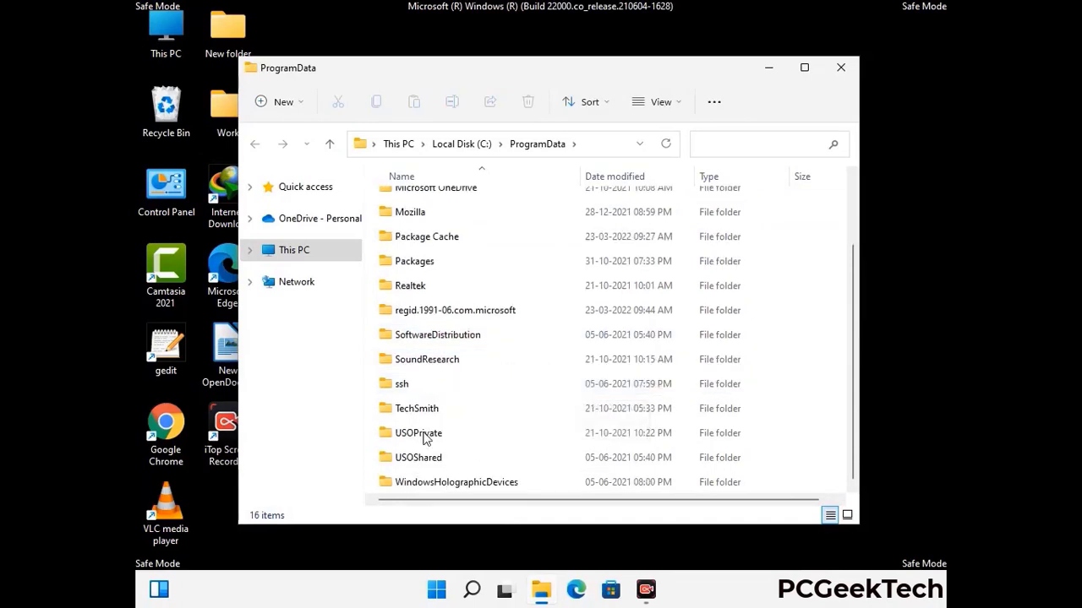
{"action": "left_click", "coordinate": [420, 213]}
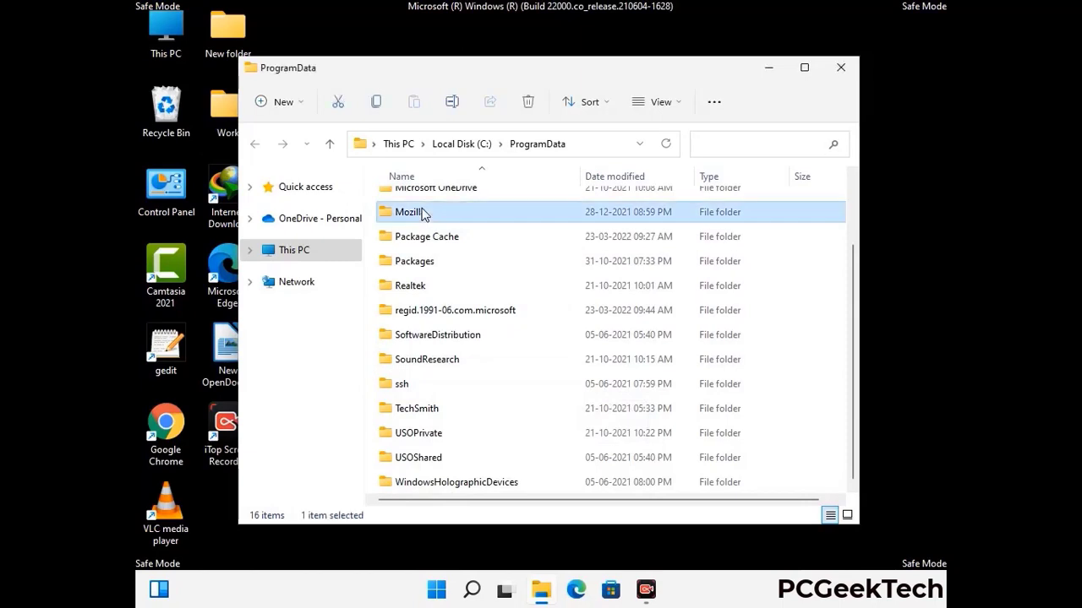
{"action": "left_click", "coordinate": [528, 102]}
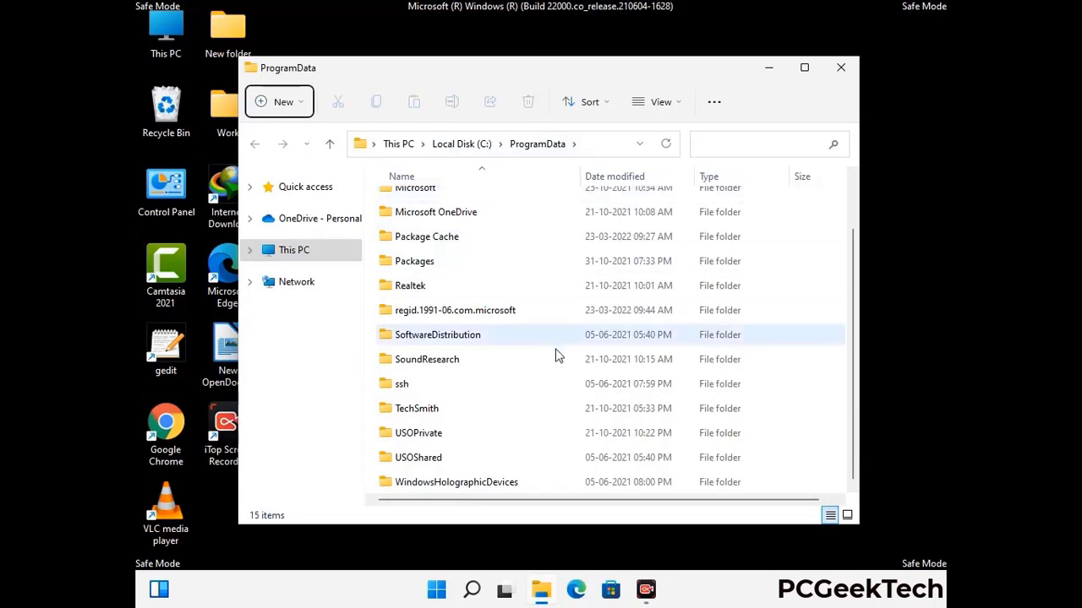
{"action": "scroll", "coordinate": [556, 355], "scroll_direction": "up", "scroll_amount": 1}
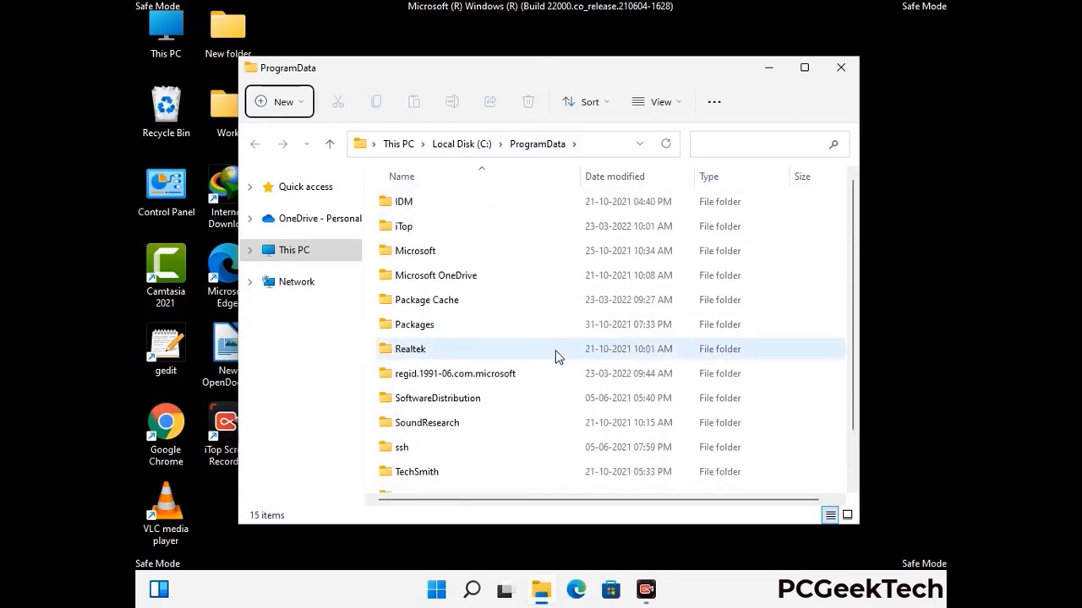
{"action": "left_click", "coordinate": [847, 68]}
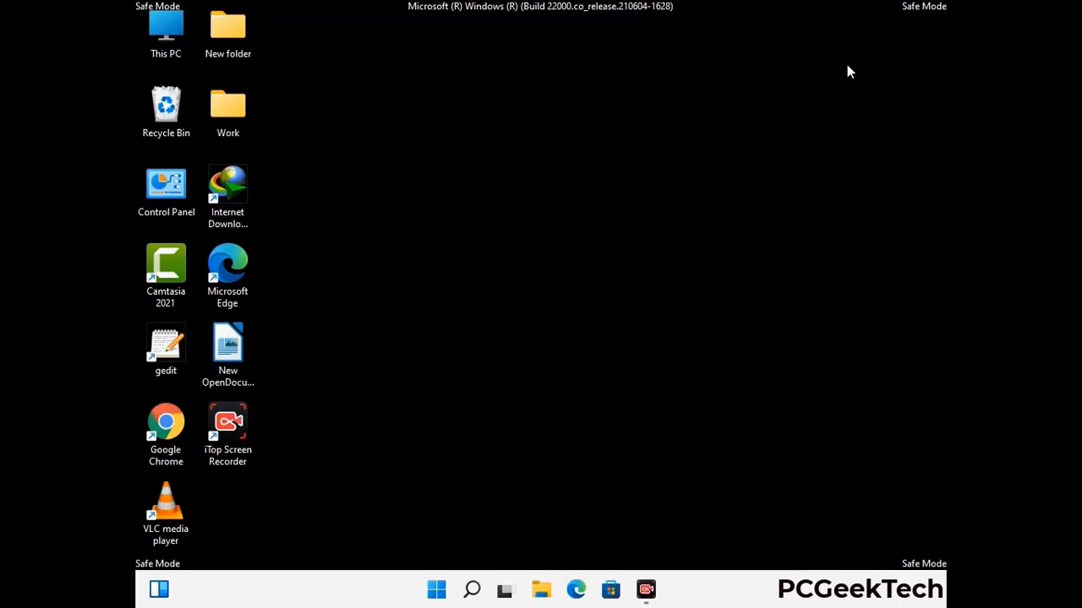
Move the Run dialog to the middle of the desktop and use it to open the %WinDir% folder
{"action": "key", "text": "super+r"}
{"action": "left_click_drag", "start_coordinate": [352, 392], "coordinate": [564, 219]}
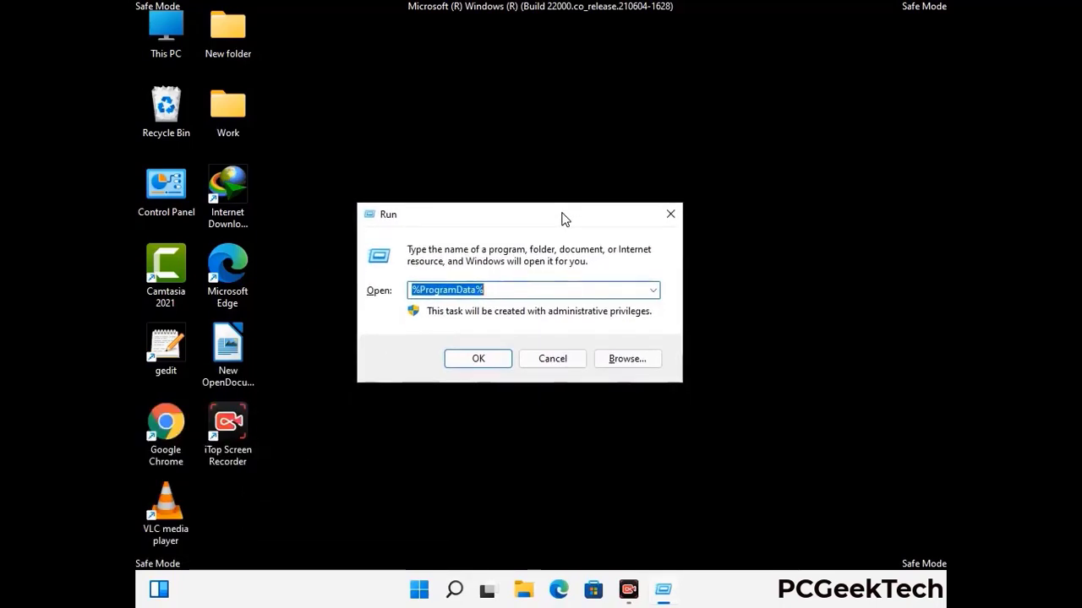
{"action": "type", "text": "%Wi"}
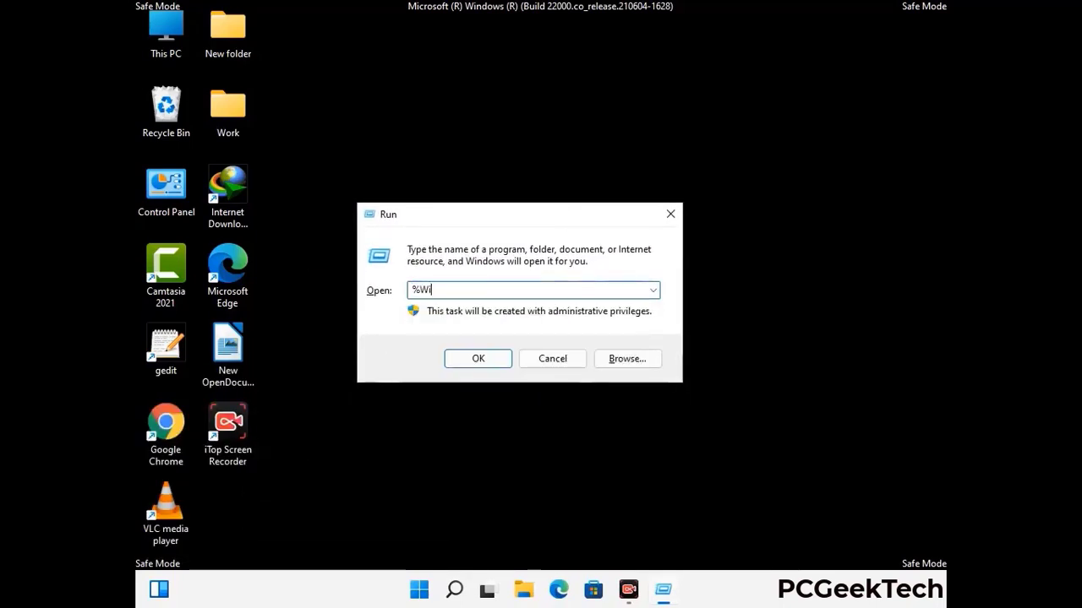
{"action": "type", "text": "nDir%"}
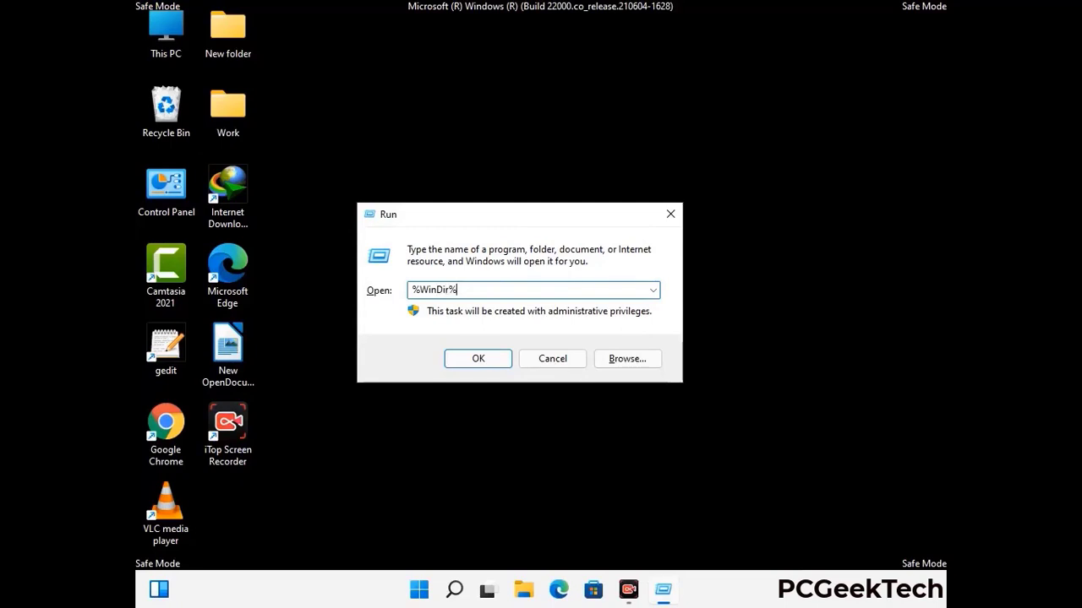
{"action": "key", "text": "Return"}
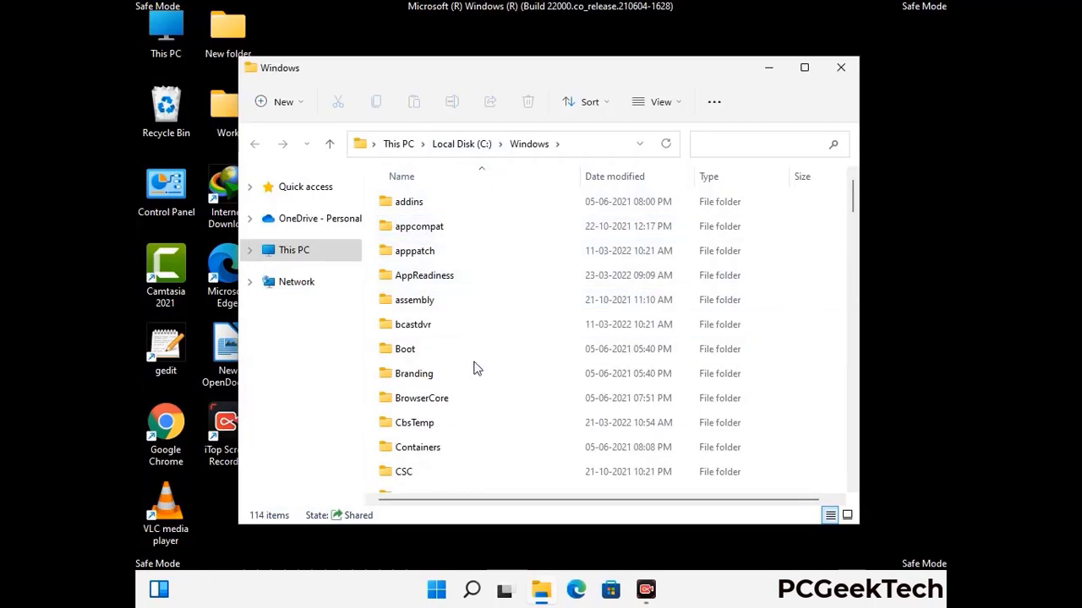
Examine the folders and files in C:\Windows for unwanted items and close the folder window
{"action": "scroll", "coordinate": [478, 372], "scroll_direction": "down", "scroll_amount": 1}
{"action": "scroll", "coordinate": [475, 373], "scroll_direction": "down", "scroll_amount": 3}
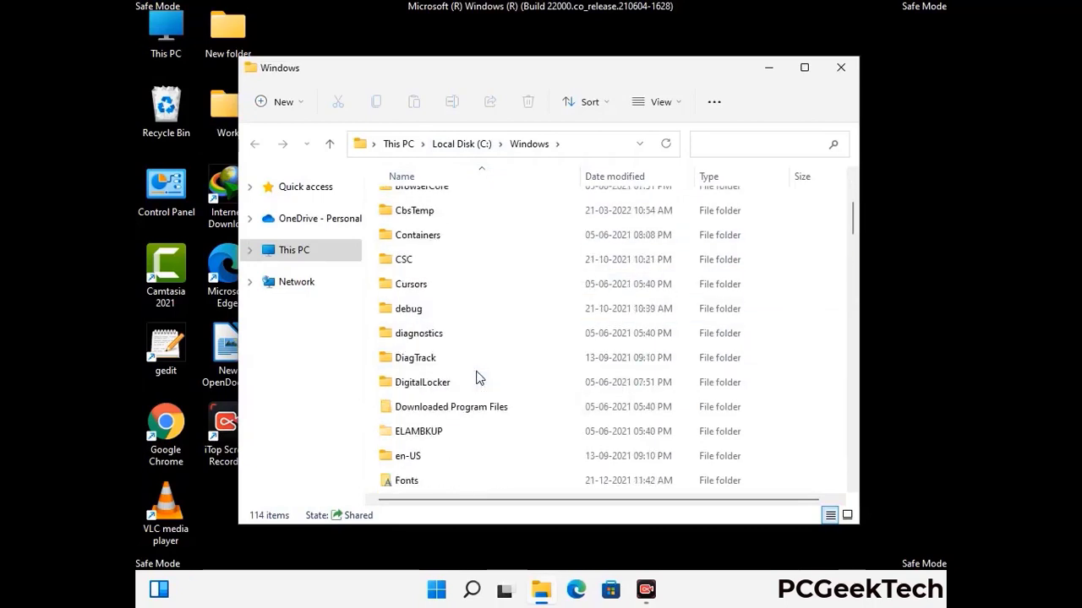
{"action": "scroll", "coordinate": [476, 381], "scroll_direction": "down", "scroll_amount": 5}
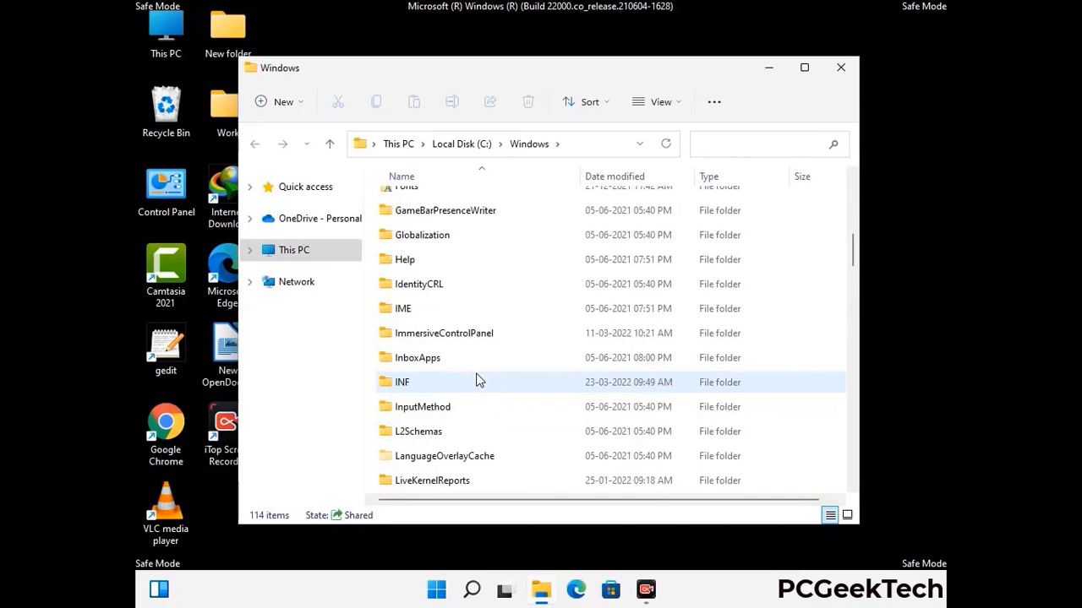
{"action": "scroll", "coordinate": [475, 381], "scroll_direction": "down", "scroll_amount": 4}
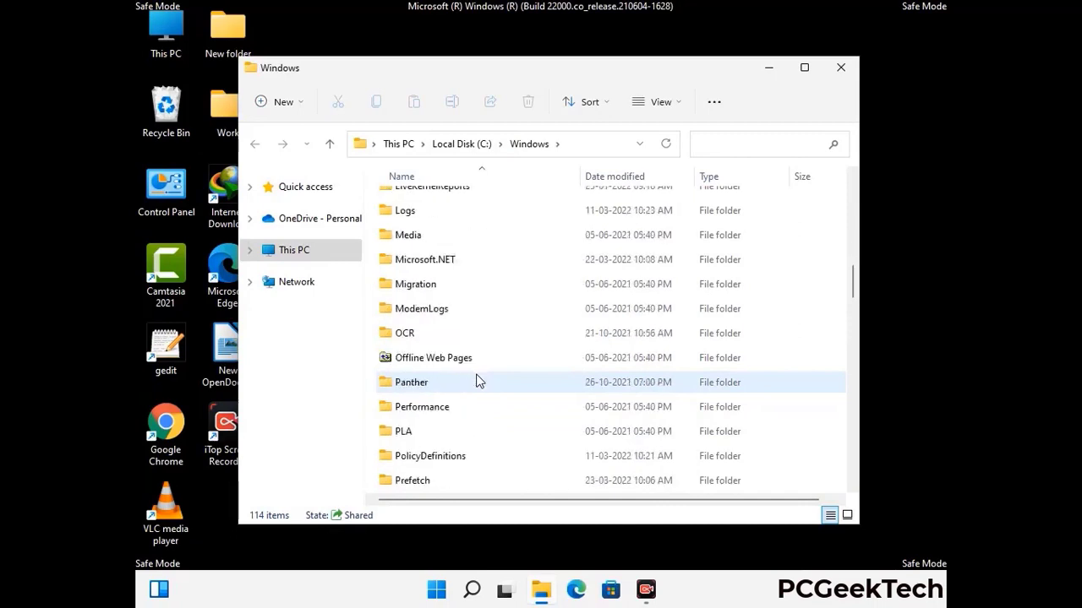
{"action": "scroll", "coordinate": [476, 381], "scroll_direction": "down", "scroll_amount": 6}
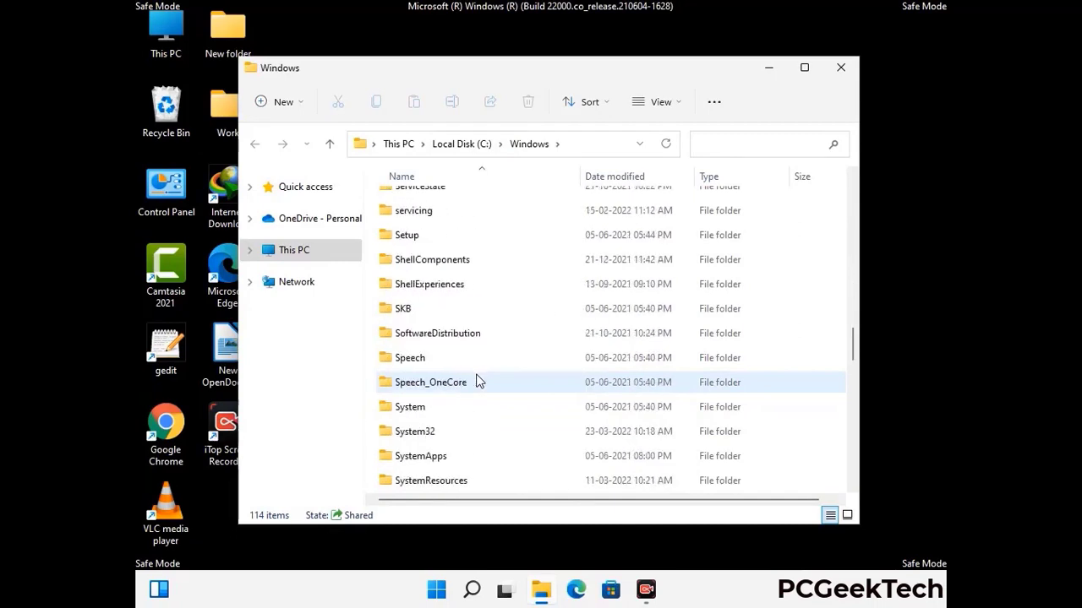
{"action": "scroll", "coordinate": [475, 381], "scroll_direction": "down", "scroll_amount": 7}
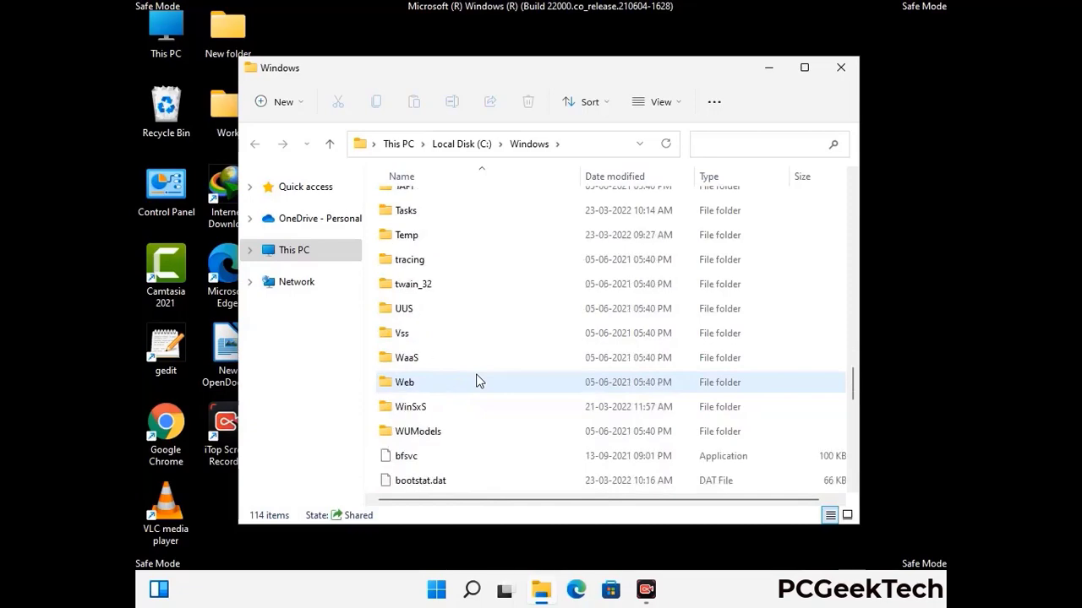
{"action": "scroll", "coordinate": [476, 381], "scroll_direction": "down", "scroll_amount": 8}
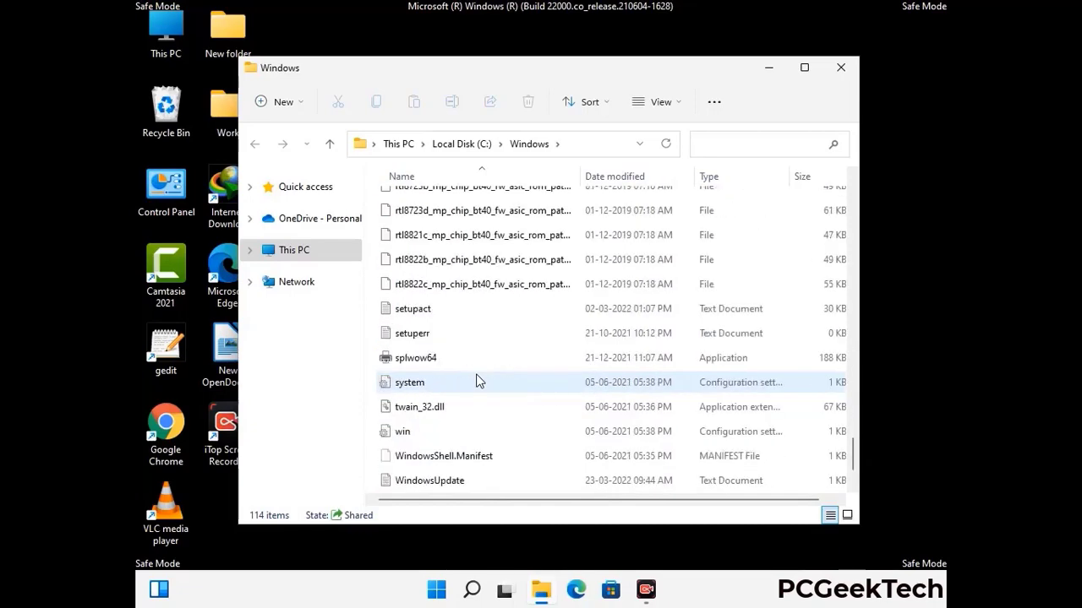
{"action": "scroll", "coordinate": [476, 381], "scroll_direction": "up", "scroll_amount": 15}
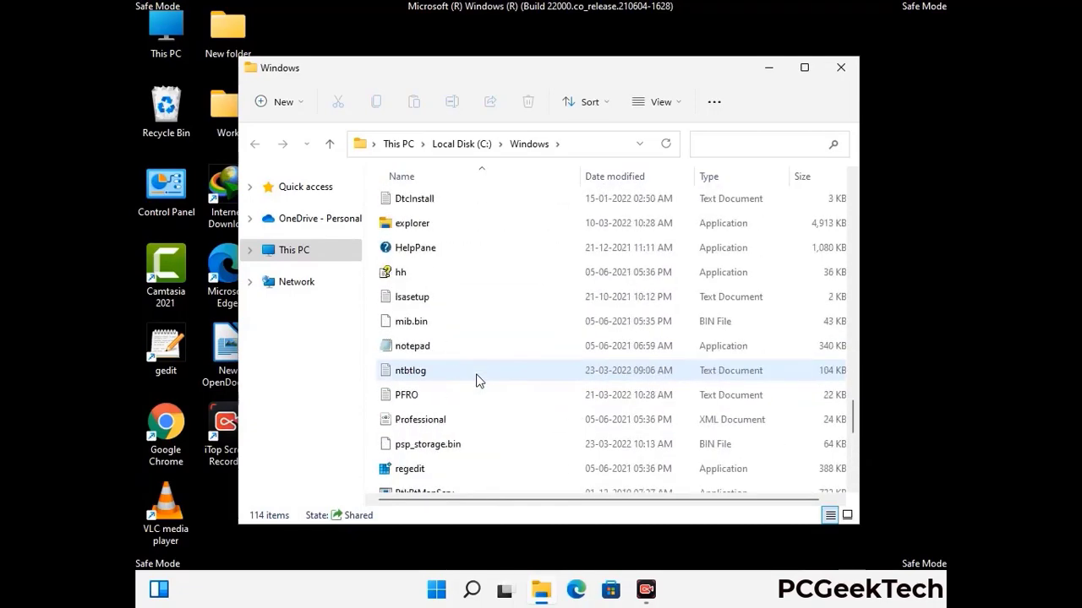
{"action": "scroll", "coordinate": [475, 381], "scroll_direction": "up", "scroll_amount": 3}
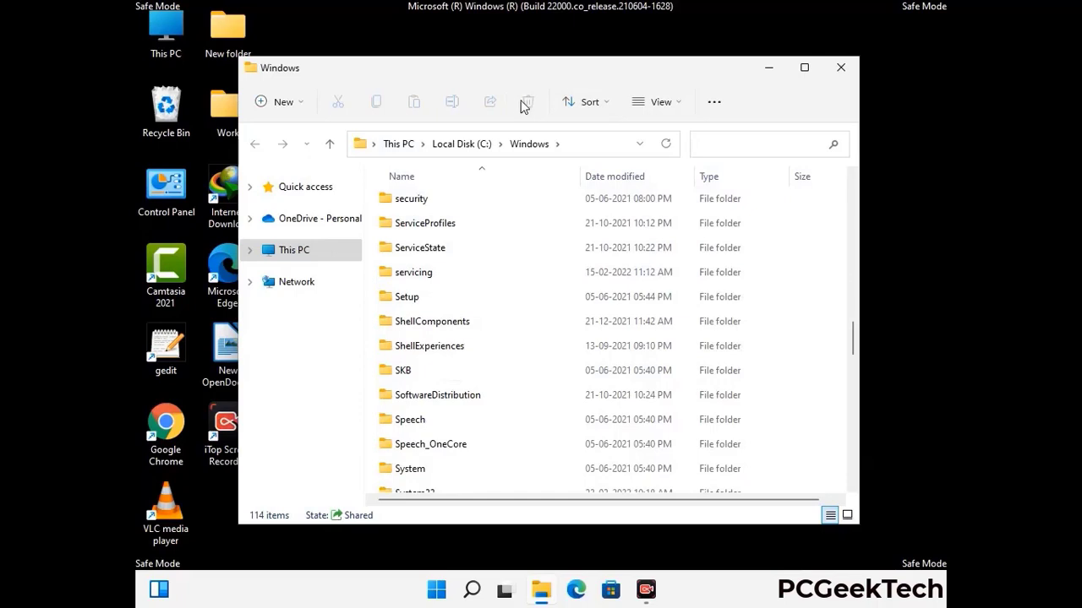
{"action": "left_click", "coordinate": [849, 71]}
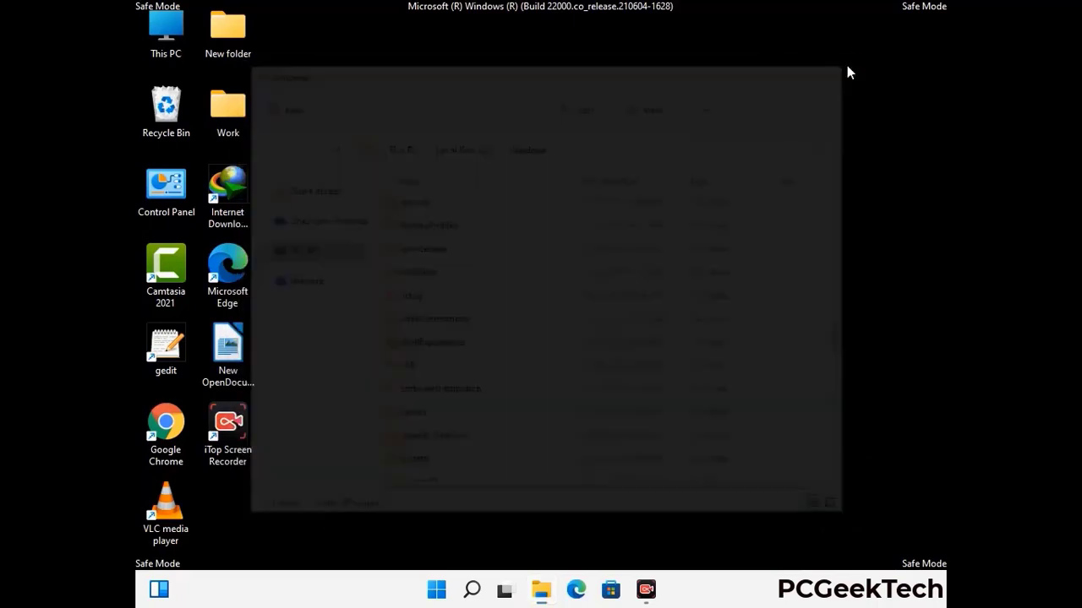
Bring up the Run dialog, move it to the middle of the desktop and open the %temp% folder with it
{"action": "key", "text": "super+r"}
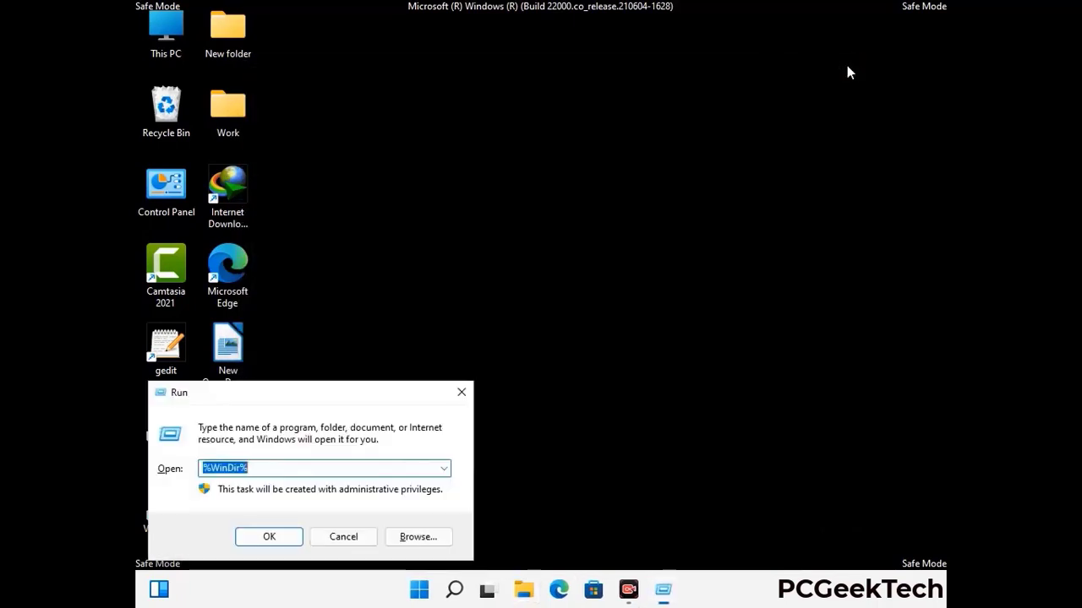
{"action": "left_click_drag", "start_coordinate": [360, 396], "coordinate": [615, 145]}
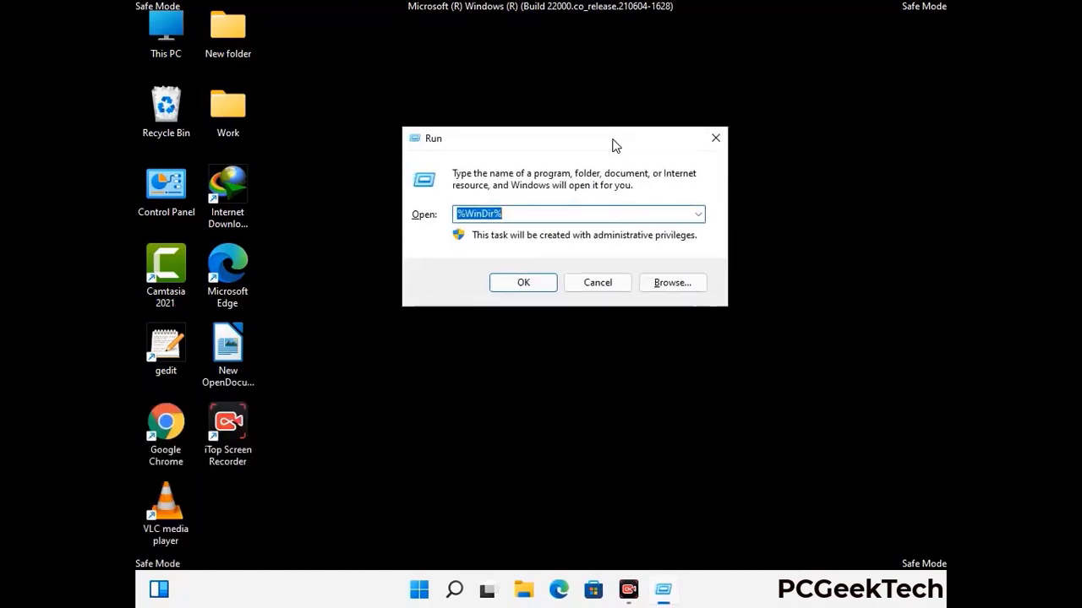
{"action": "type", "text": "%tem"}
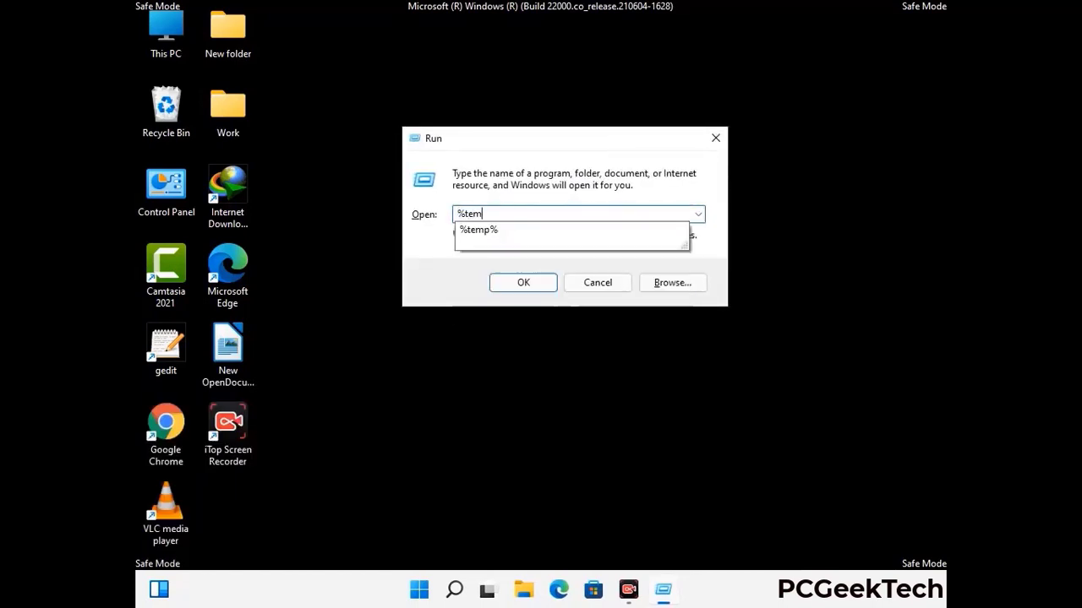
{"action": "type", "text": "p%"}
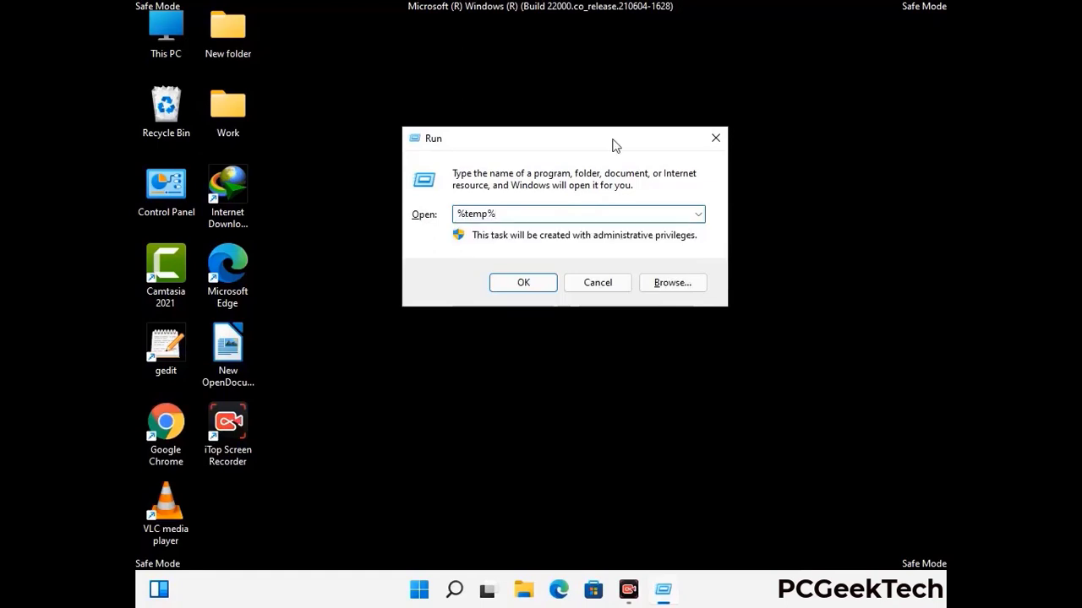
{"action": "left_click", "coordinate": [539, 279]}
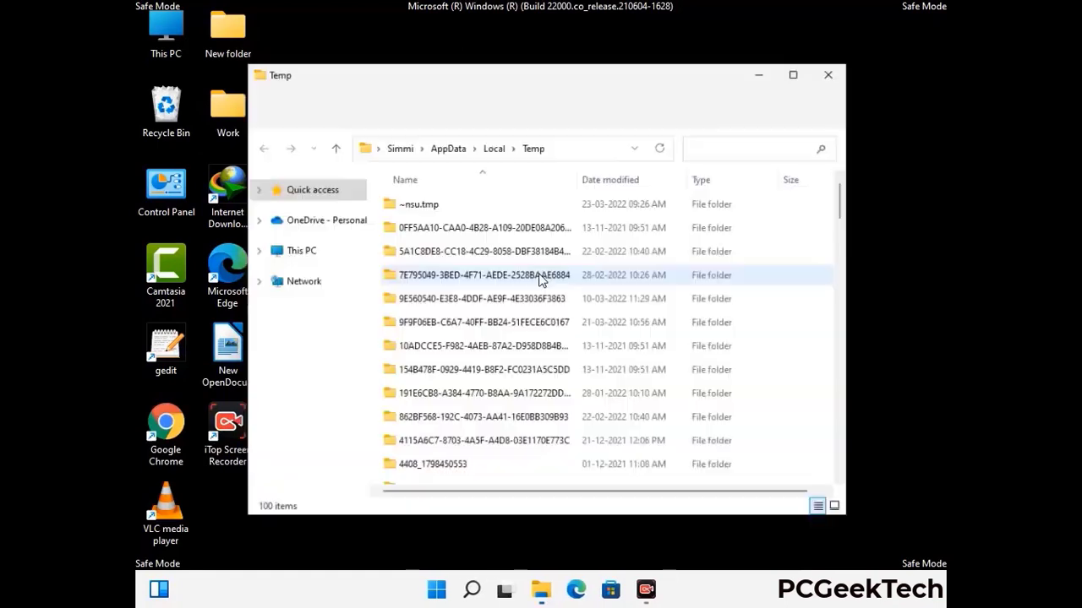
Delete all items in the AppData\Local\Temp folder and close the folder window
{"action": "left_click", "coordinate": [493, 327]}
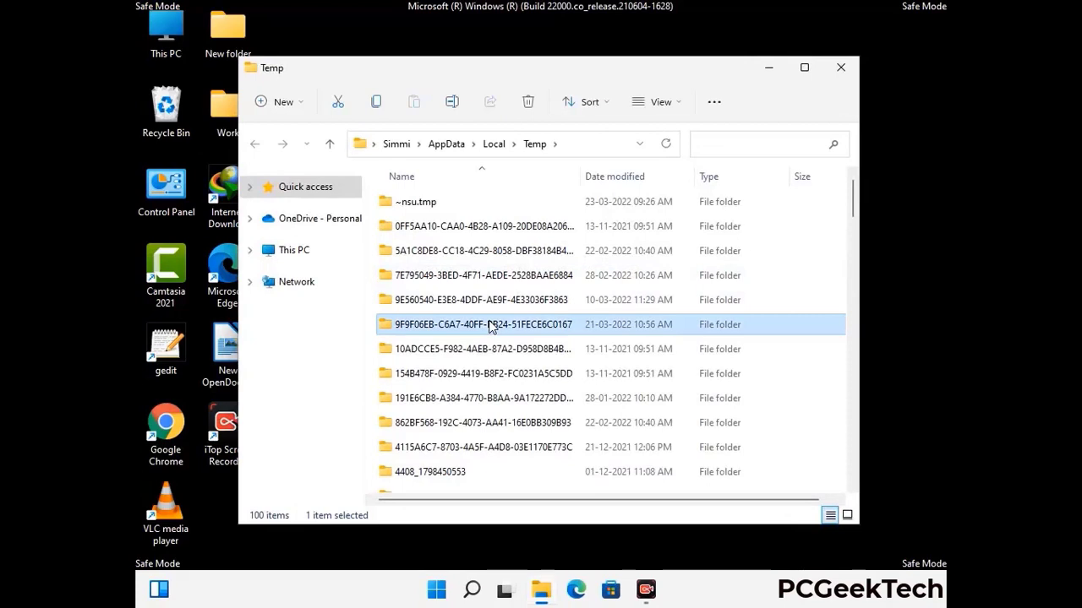
{"action": "key", "text": "ctrl+a"}
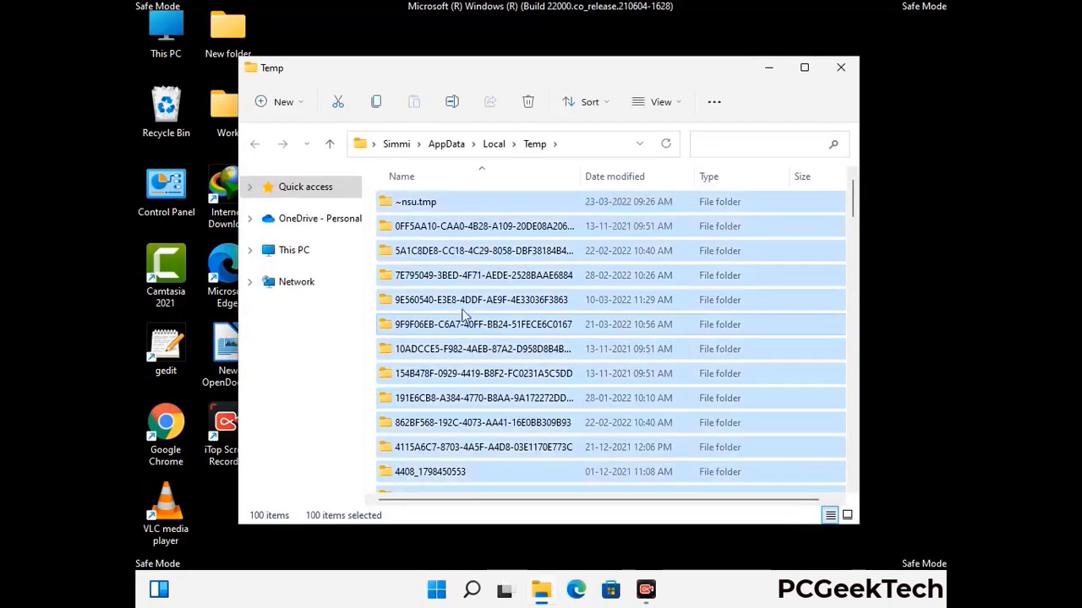
{"action": "left_click", "coordinate": [529, 102]}
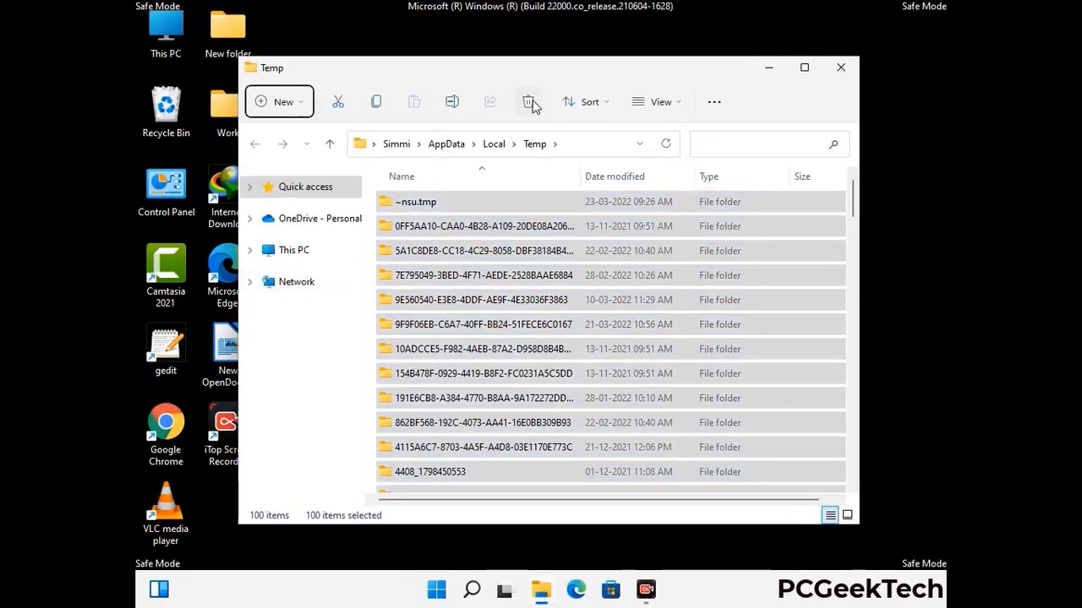
{"action": "left_click", "coordinate": [841, 67]}
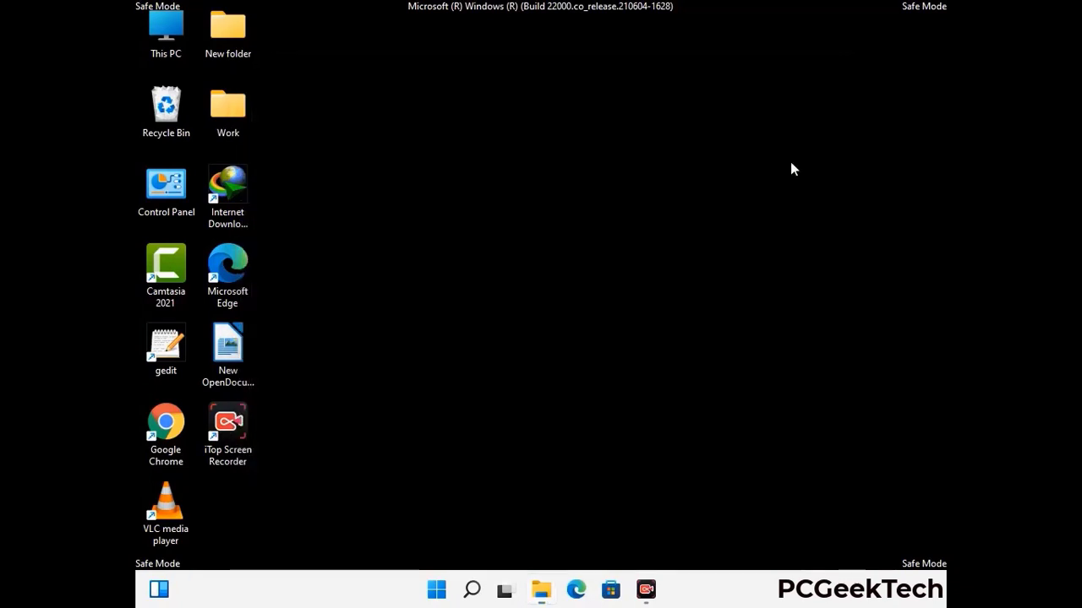
Bring up the Run dialog in the middle of the desktop and enter temp as the folder to open
{"action": "key", "text": "super+r"}
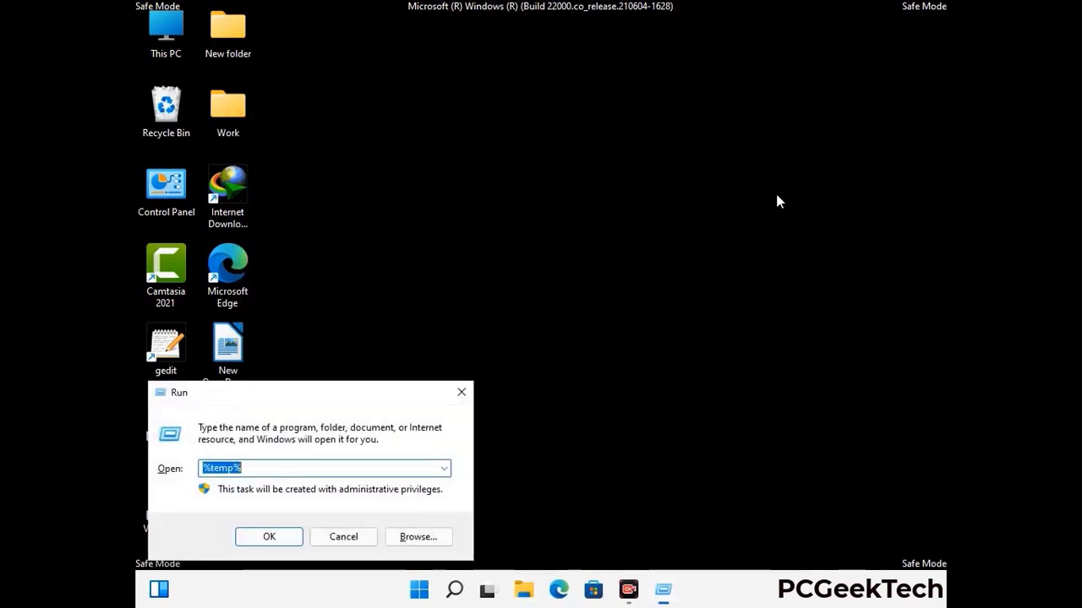
{"action": "left_click_drag", "start_coordinate": [368, 392], "coordinate": [617, 158]}
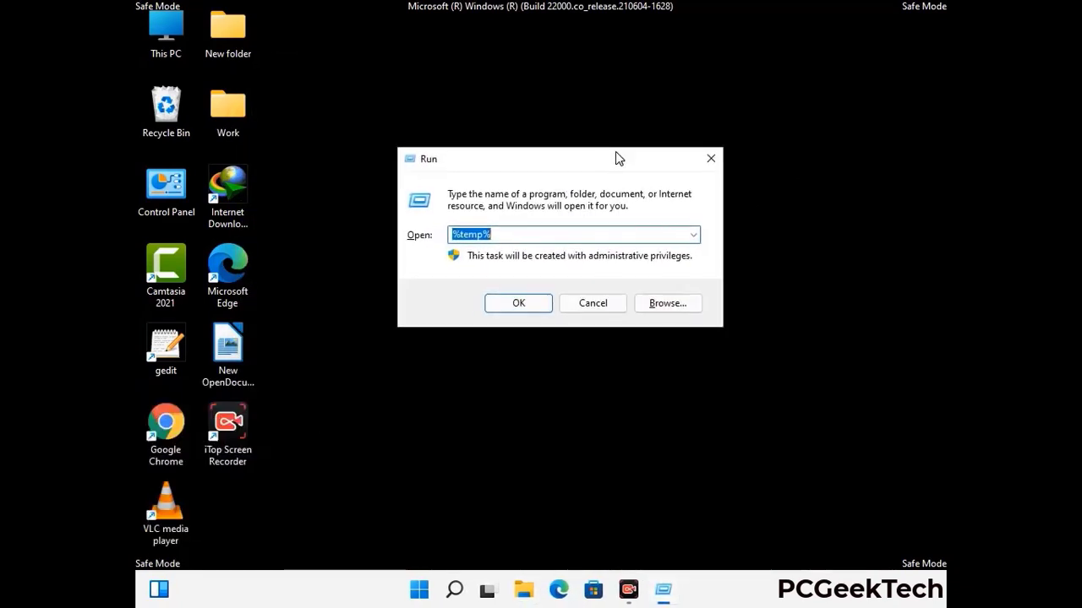
{"action": "type", "text": "temp"}
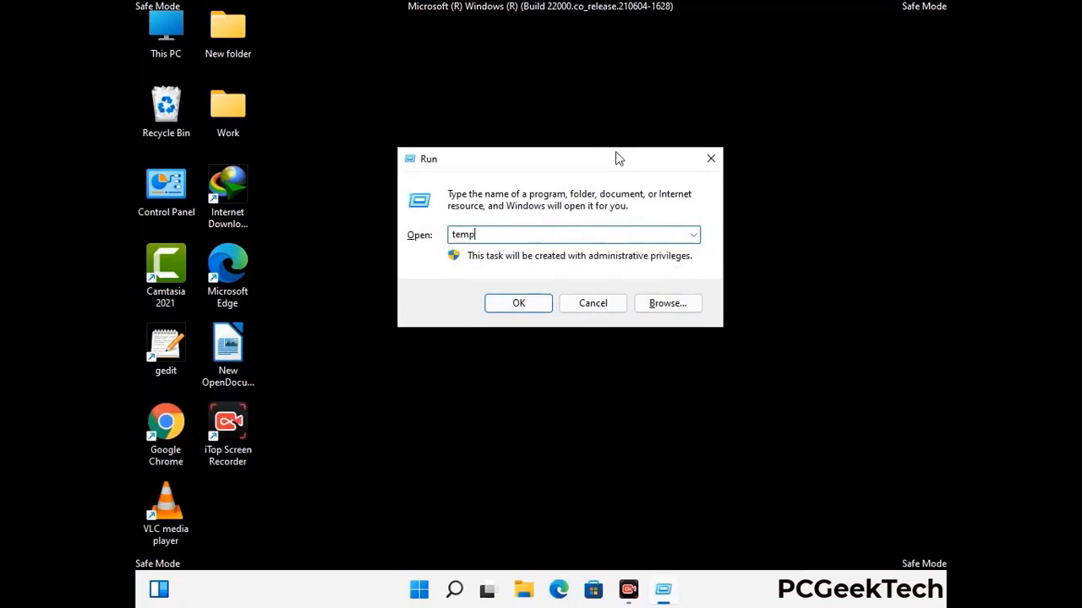
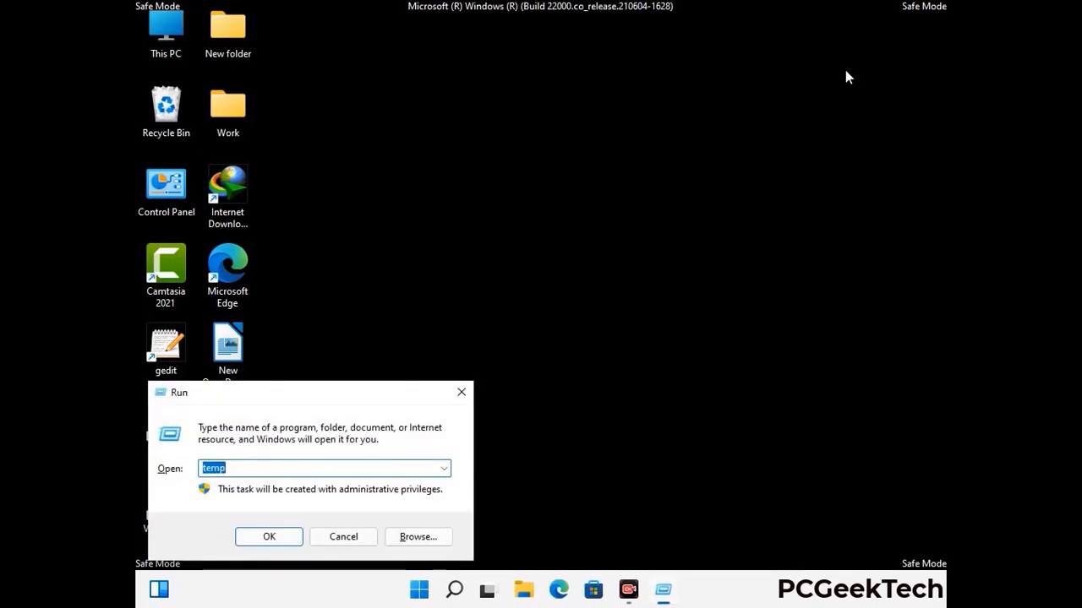
Move the Run dialog to the middle of the desktop and launch the Registry Editor with regedit
{"action": "left_click_drag", "start_coordinate": [339, 402], "coordinate": [562, 135]}
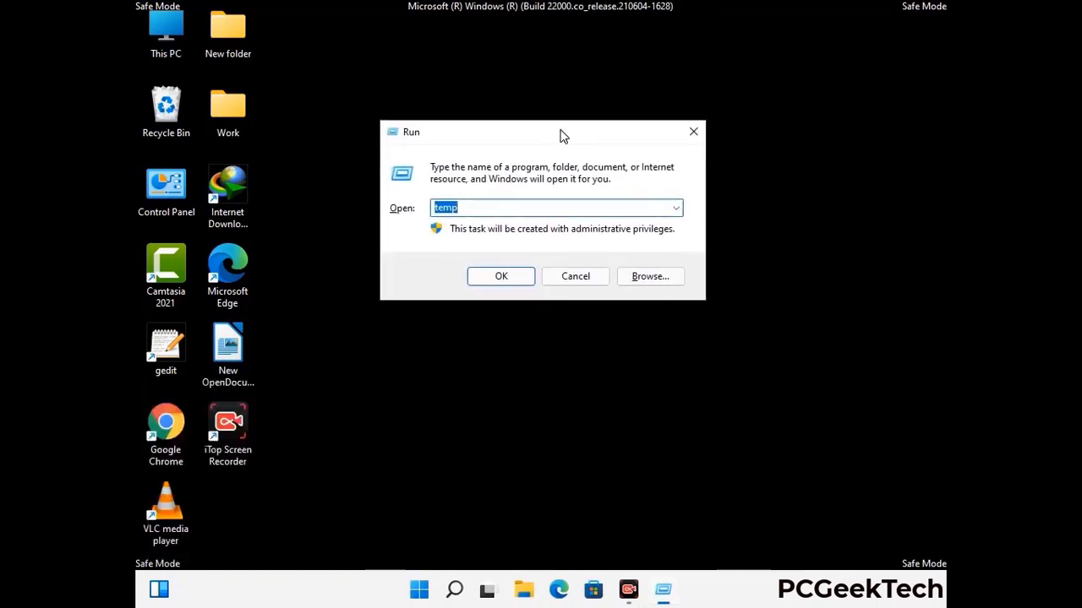
{"action": "type", "text": "regedit"}
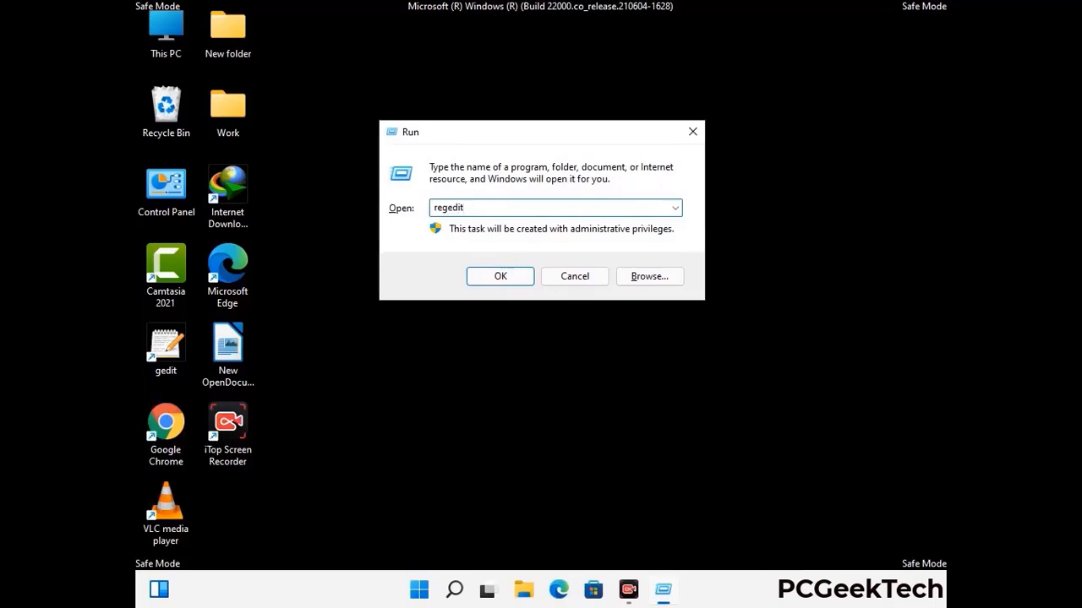
{"action": "key", "text": "Return"}
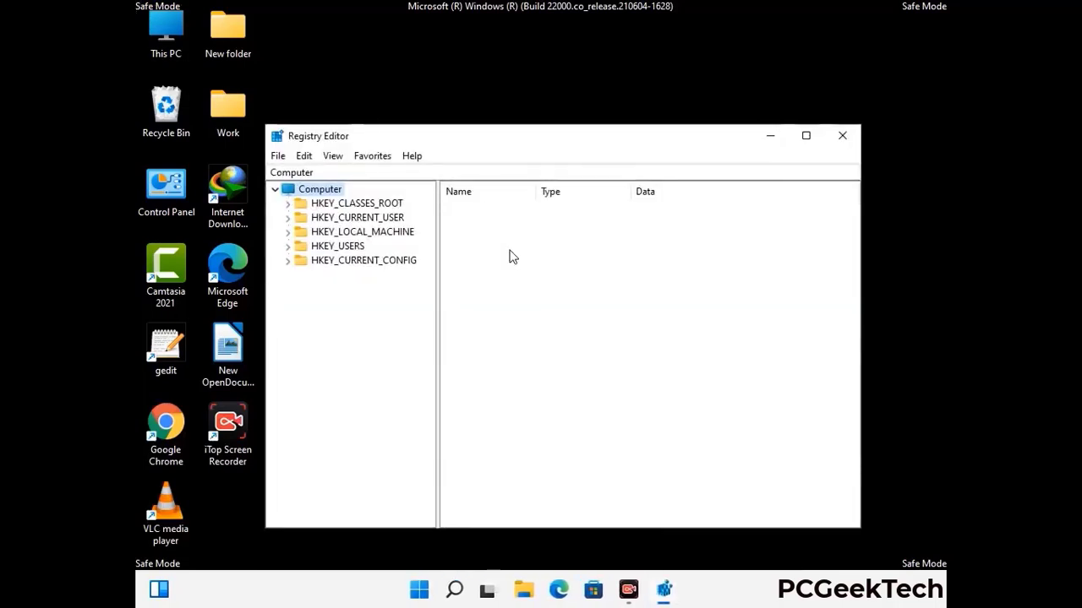
Expand the registry tree down to HKEY_CURRENT_USER\Software\Microsoft
{"action": "left_click", "coordinate": [361, 232]}
{"action": "left_click", "coordinate": [287, 217]}
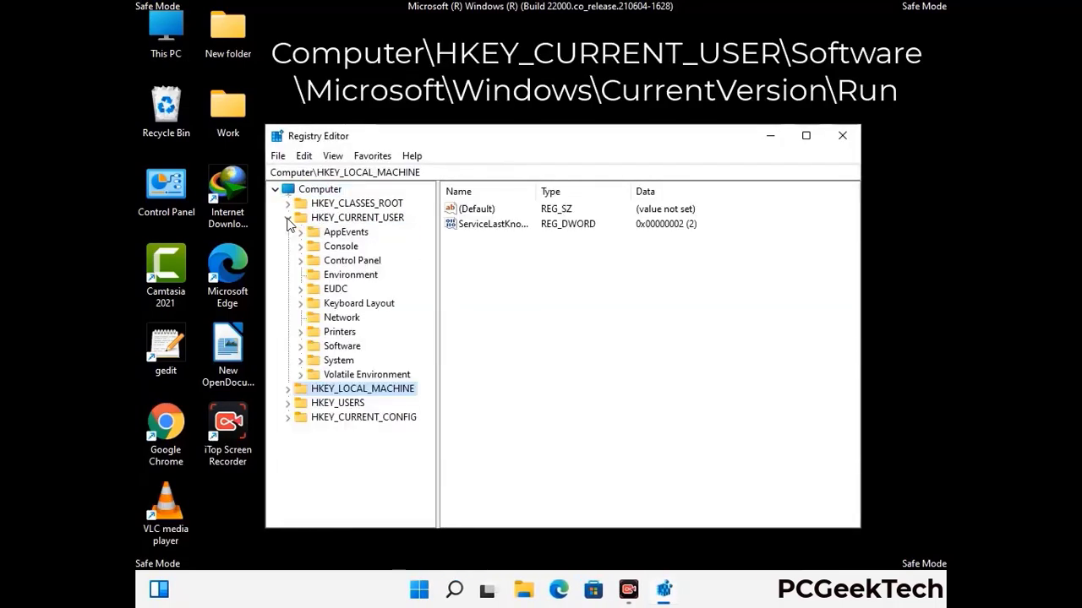
{"action": "left_click", "coordinate": [338, 347]}
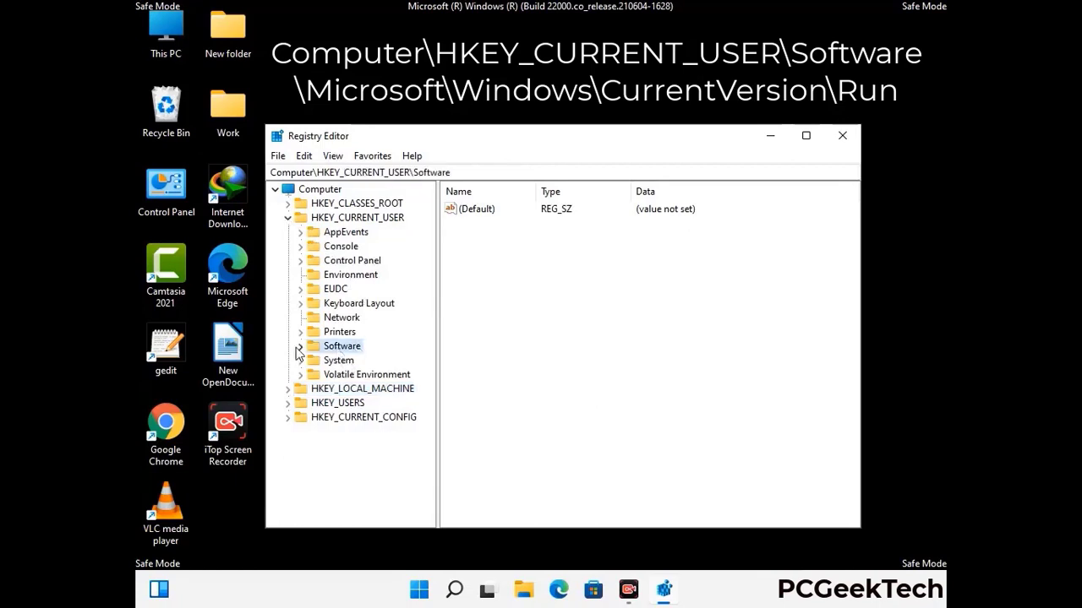
{"action": "left_click", "coordinate": [298, 349]}
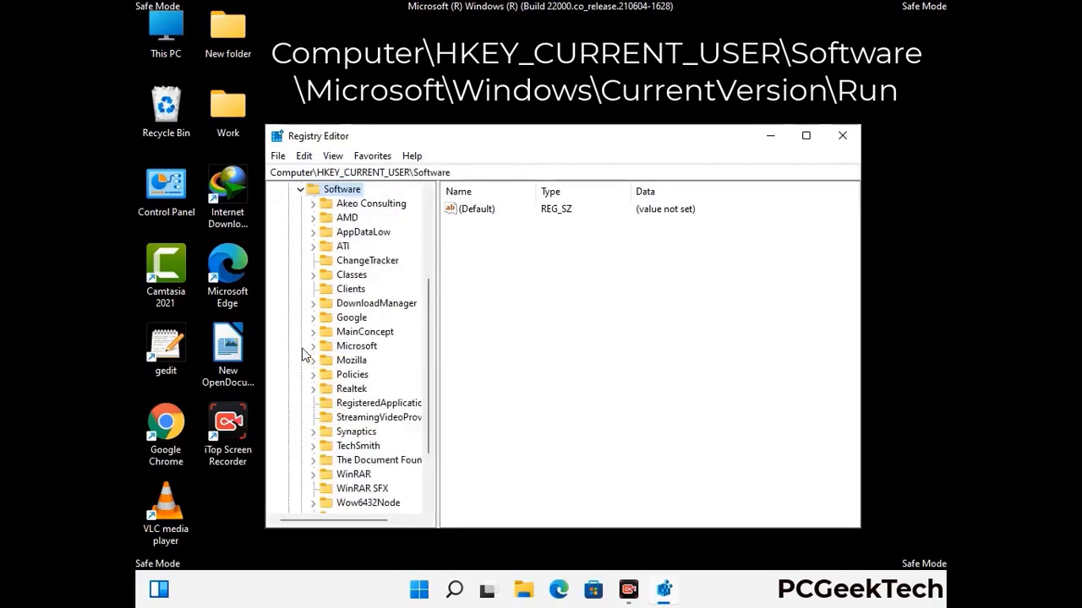
{"action": "double_click", "coordinate": [353, 348]}
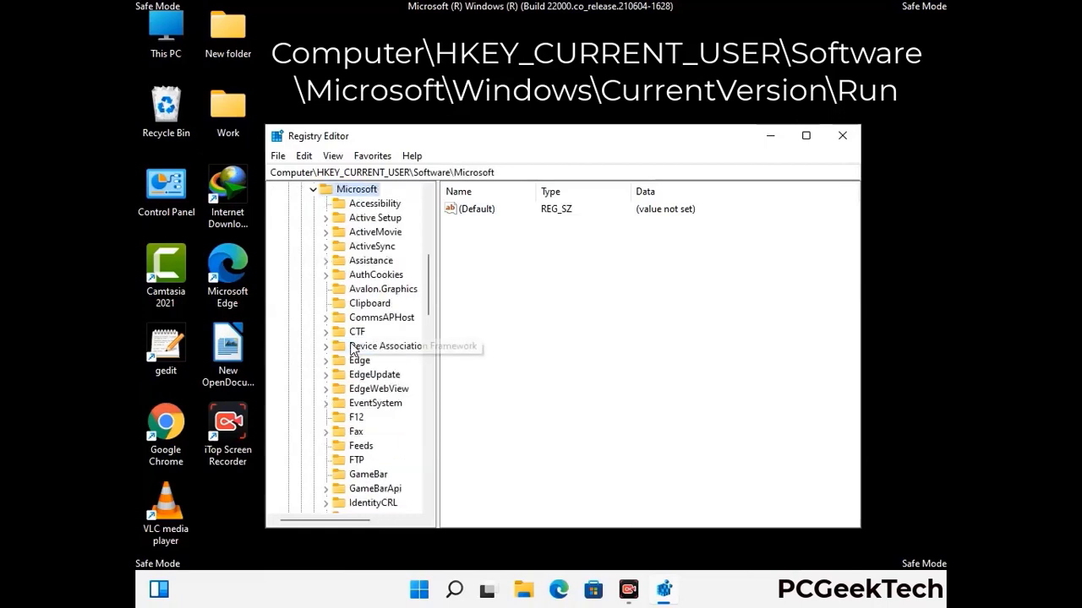
Expand the Windows key under HKEY_CURRENT_USER\Software\Microsoft and its CurrentVersion subkey
{"action": "scroll", "coordinate": [392, 367], "scroll_direction": "down", "scroll_amount": 5}
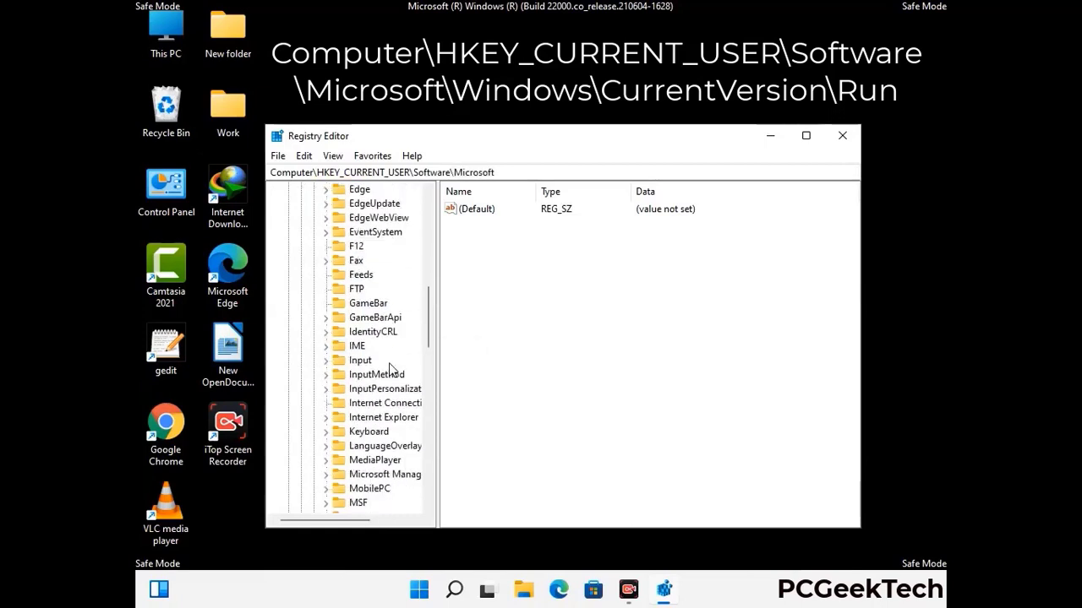
{"action": "scroll", "coordinate": [391, 369], "scroll_direction": "down", "scroll_amount": 3}
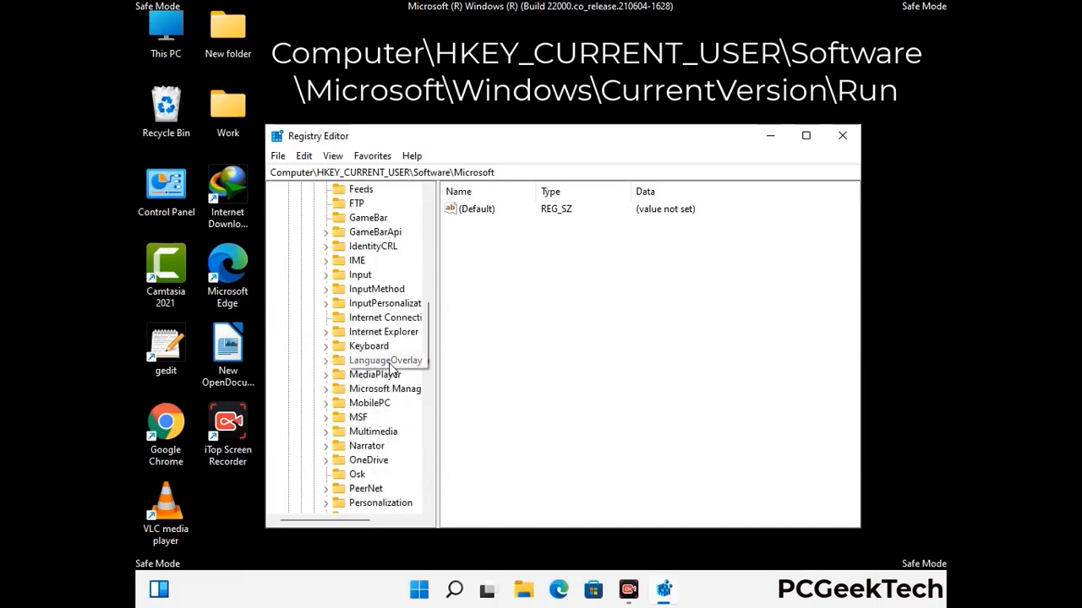
{"action": "scroll", "coordinate": [391, 369], "scroll_direction": "down", "scroll_amount": 6}
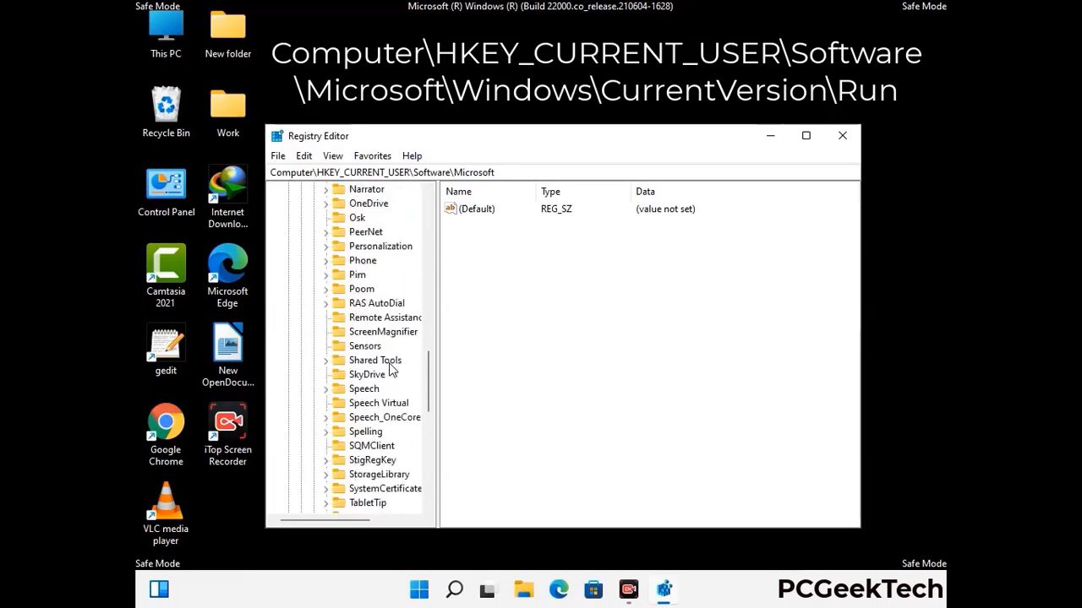
{"action": "scroll", "coordinate": [391, 370], "scroll_direction": "down", "scroll_amount": 3}
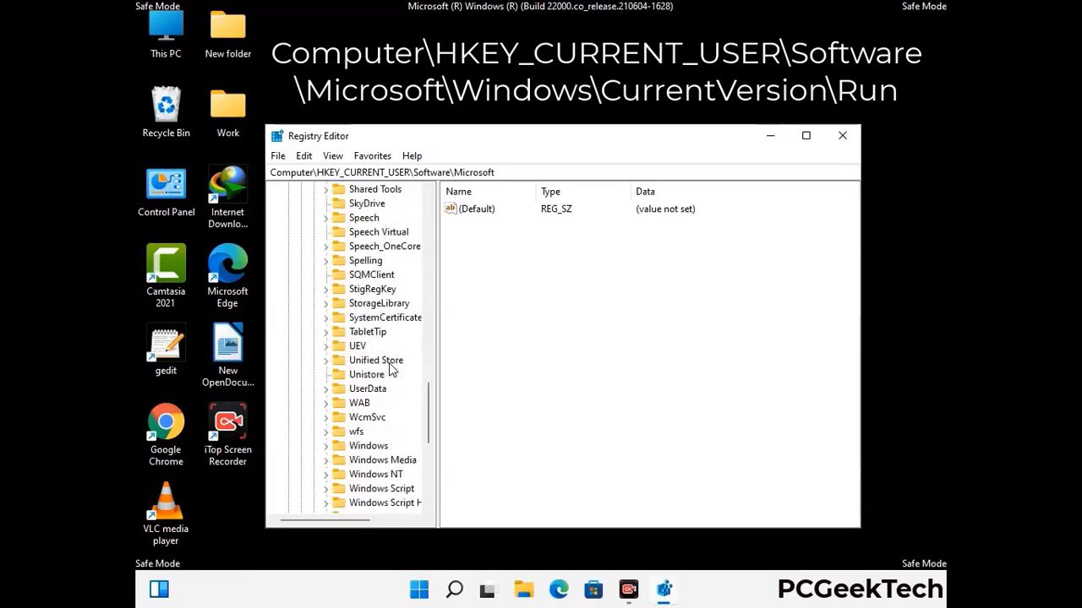
{"action": "double_click", "coordinate": [369, 404]}
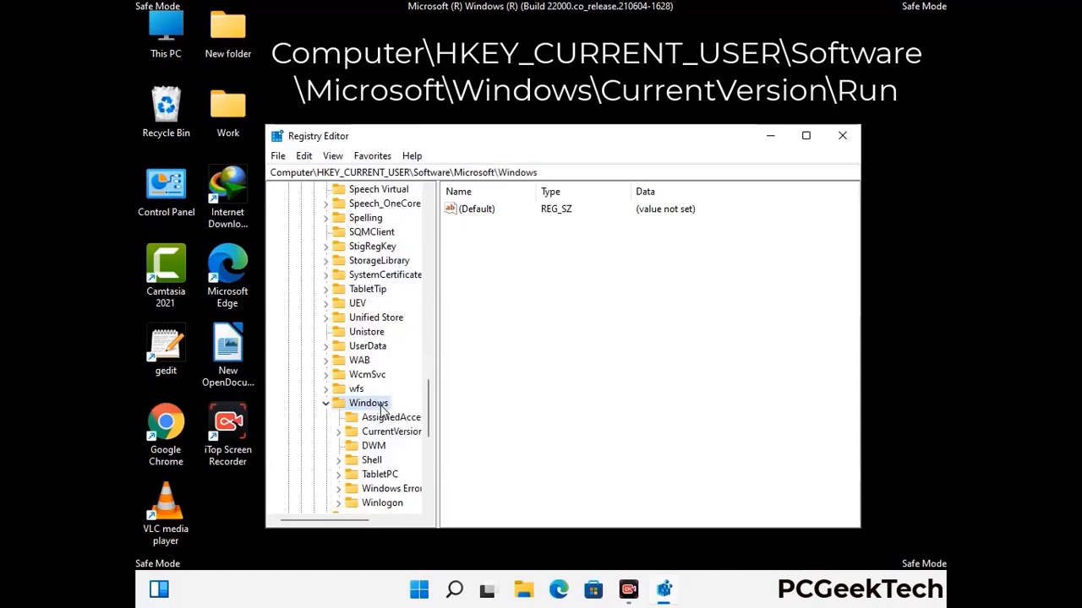
{"action": "left_click", "coordinate": [392, 388]}
{"action": "double_click", "coordinate": [392, 388]}
Open the Run key under CurrentVersion to show its startup values
{"action": "scroll", "coordinate": [390, 380], "scroll_direction": "down", "scroll_amount": 5}
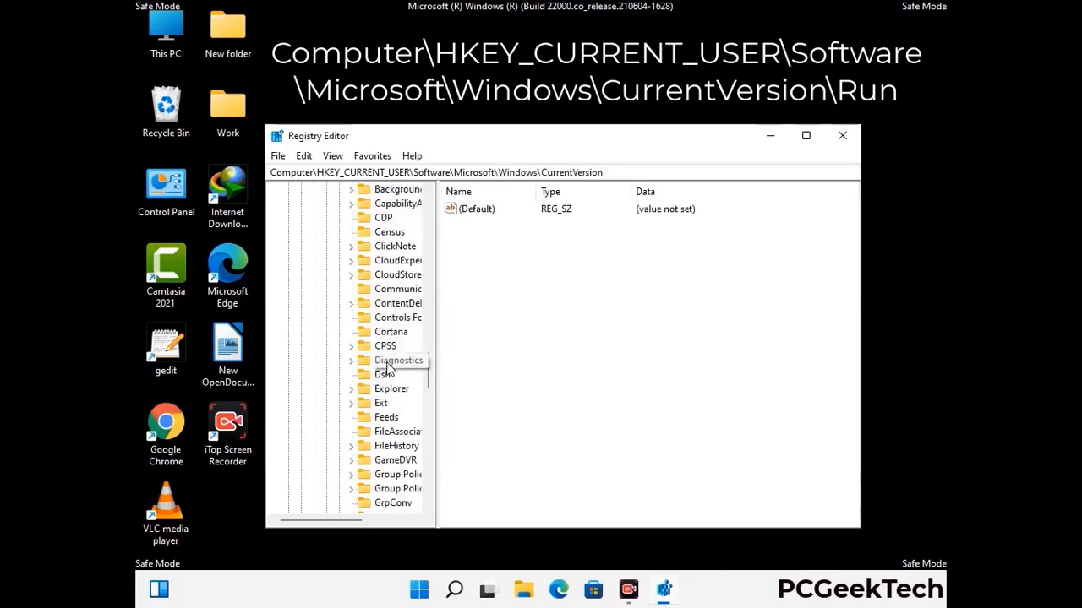
{"action": "scroll", "coordinate": [387, 368], "scroll_direction": "down", "scroll_amount": 4}
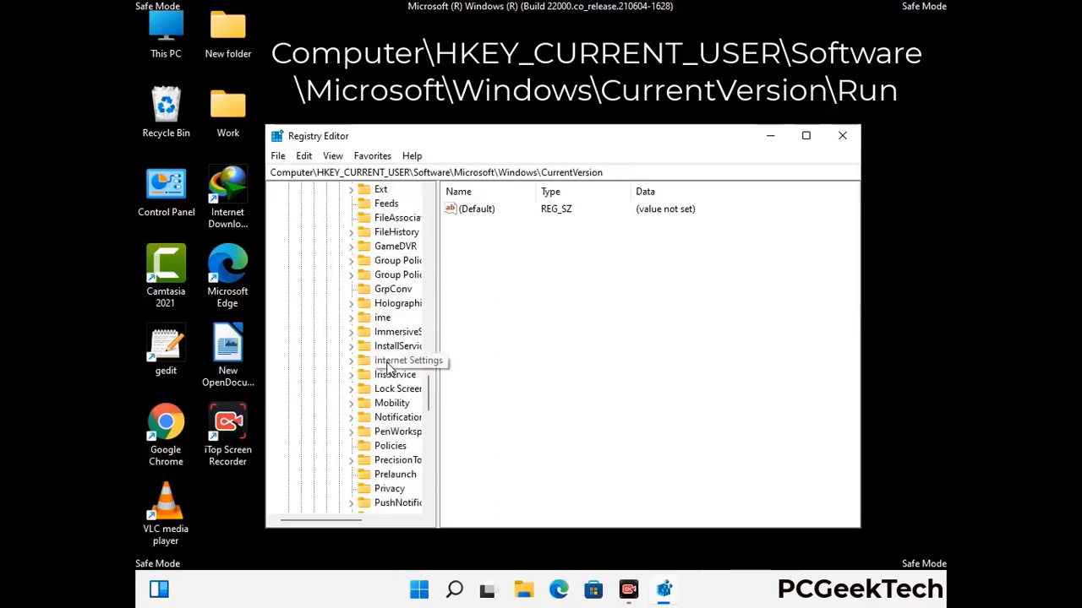
{"action": "scroll", "coordinate": [388, 366], "scroll_direction": "down", "scroll_amount": 1}
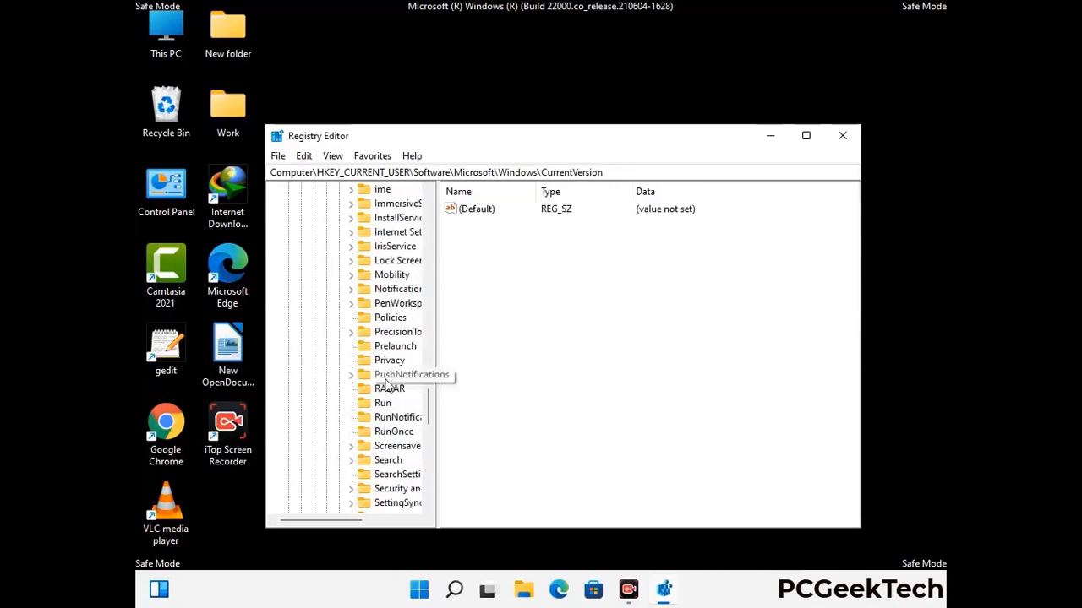
{"action": "left_click", "coordinate": [383, 404]}
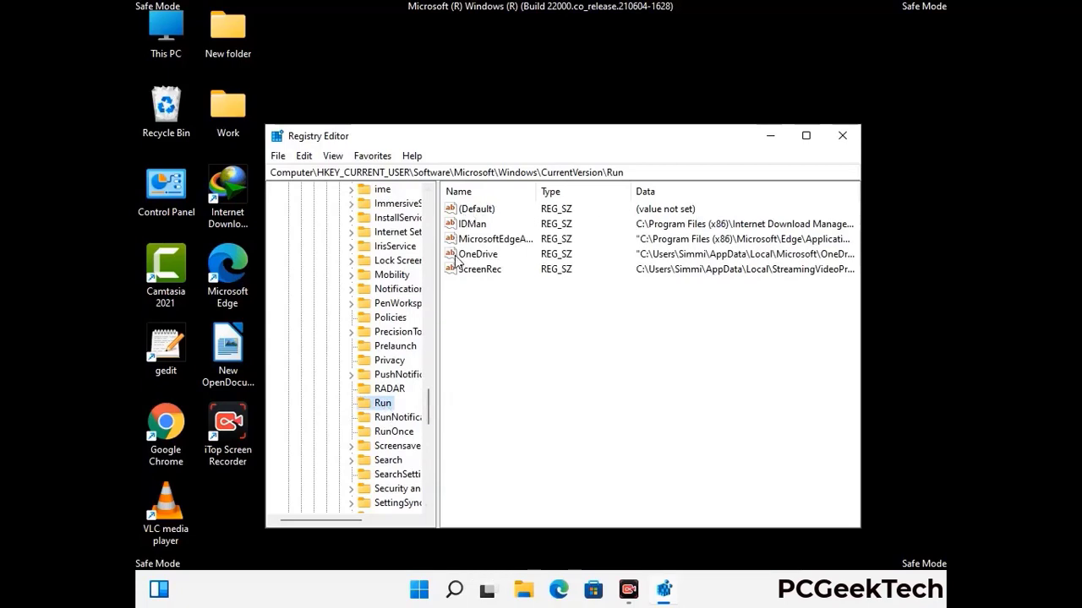
Delete the ScreenRec value from the Run key and confirm its permanent removal
{"action": "left_click", "coordinate": [477, 270]}
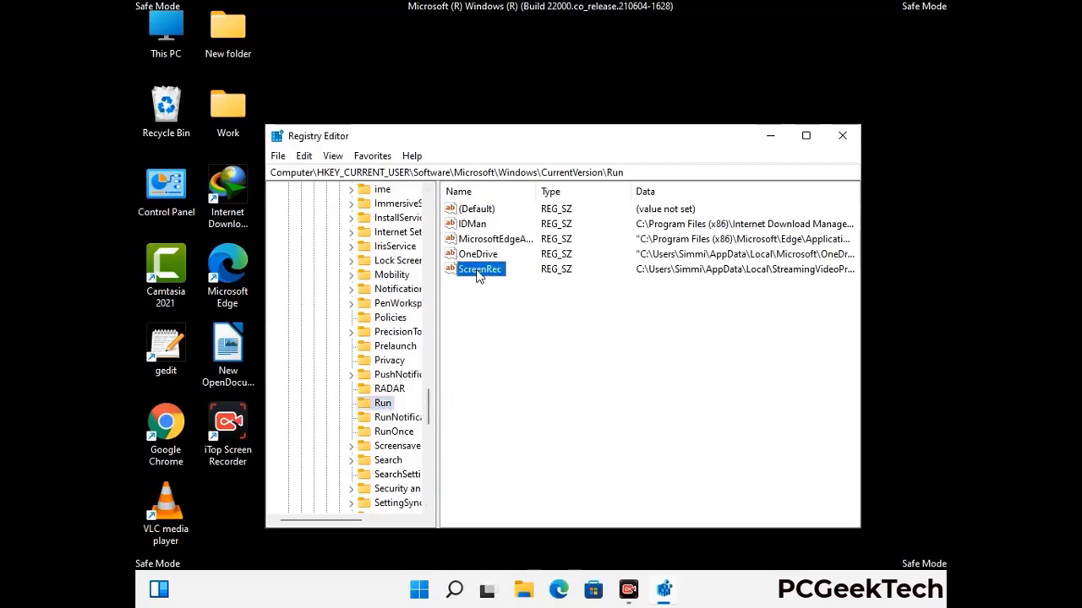
{"action": "left_click", "coordinate": [483, 271]}
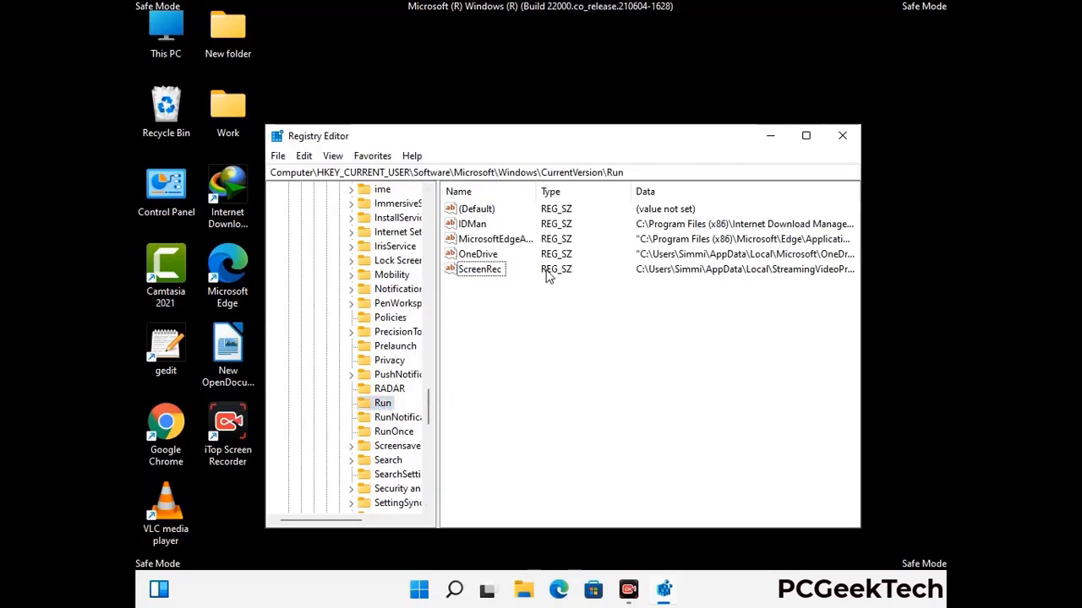
{"action": "right_click", "coordinate": [488, 273]}
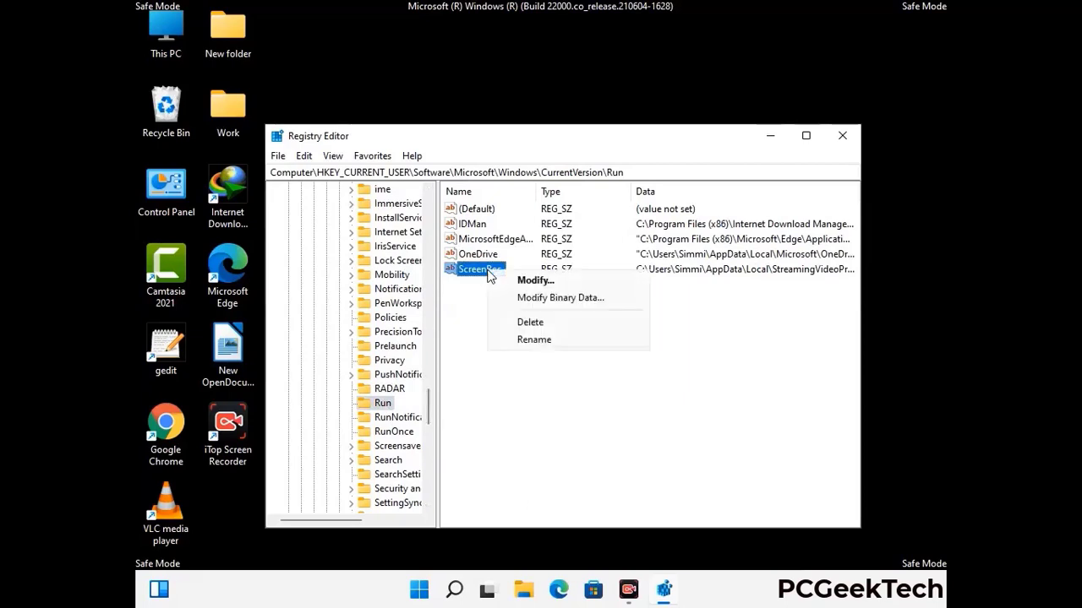
{"action": "left_click", "coordinate": [518, 321]}
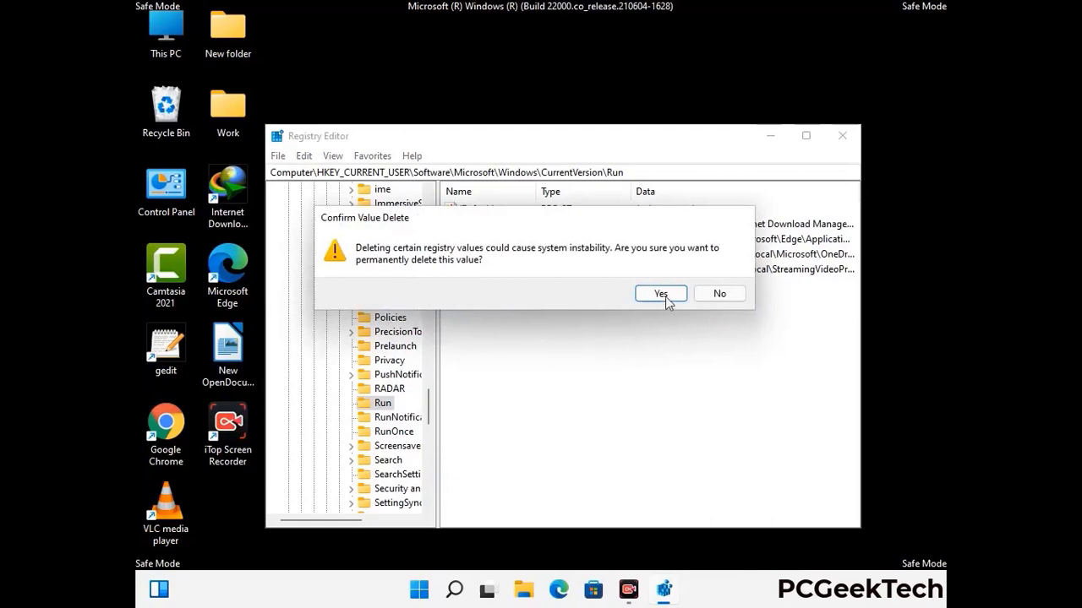
{"action": "left_click", "coordinate": [661, 294]}
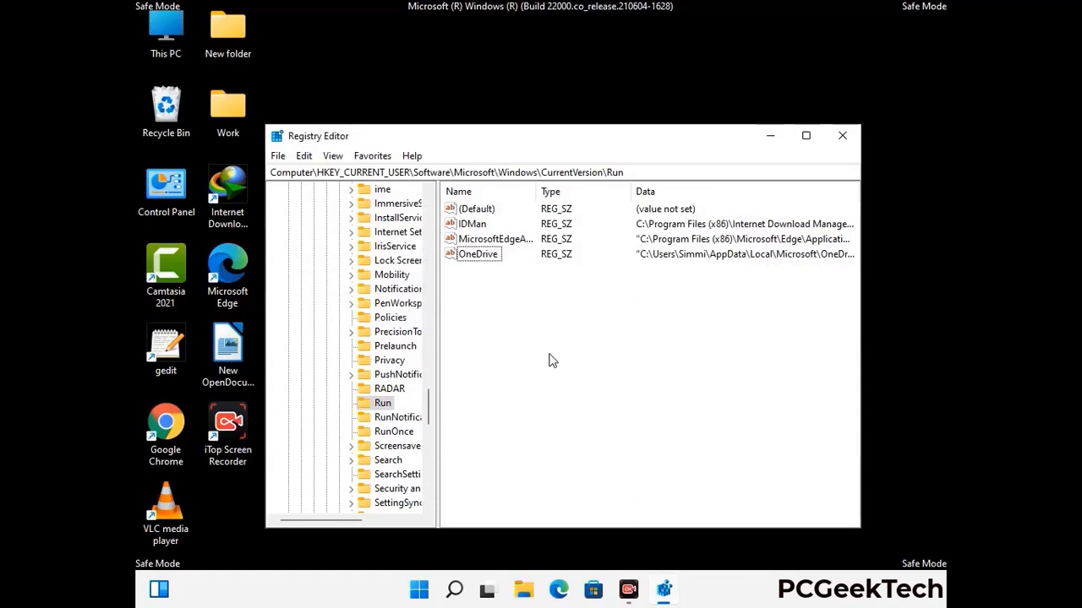
Search the registry for "Virus Name", stop the search and close the Registry Editor
{"action": "key", "text": "ctrl+f"}
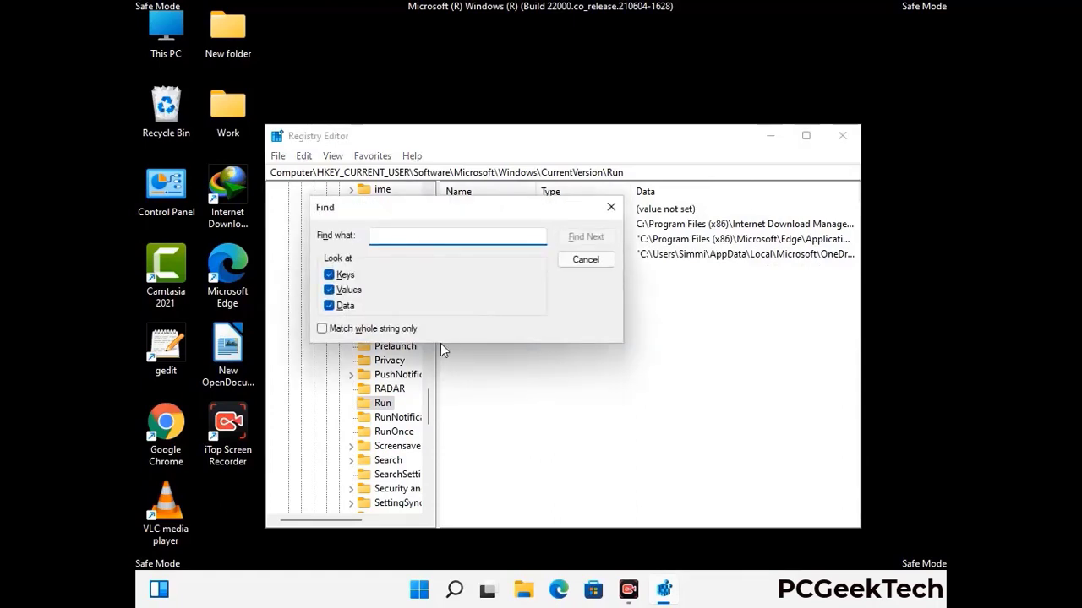
{"action": "type", "text": "Vl"}
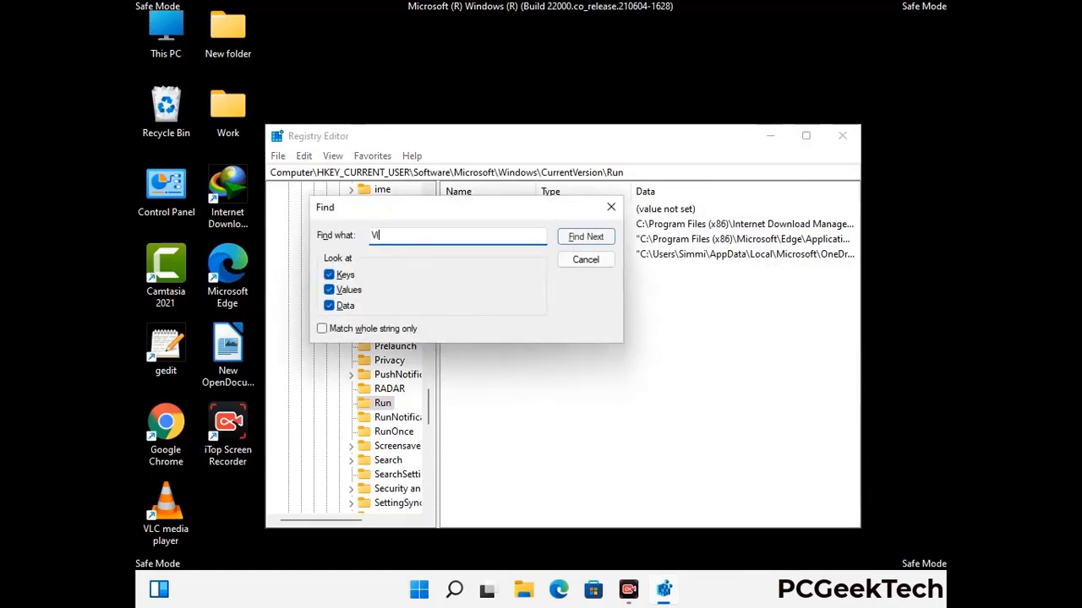
{"action": "type", "text": "rus N"}
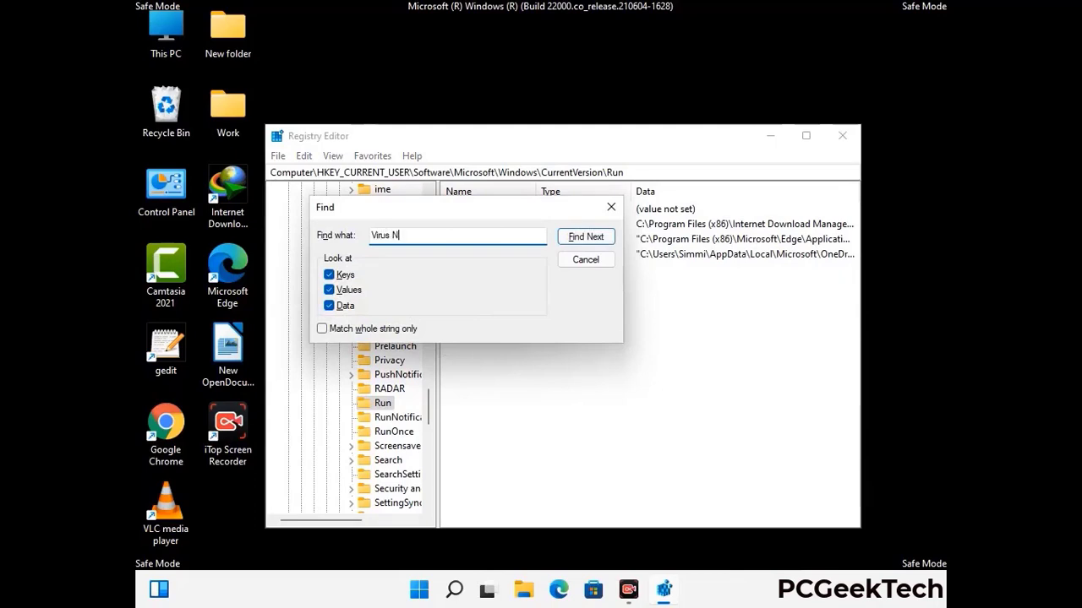
{"action": "type", "text": "ame"}
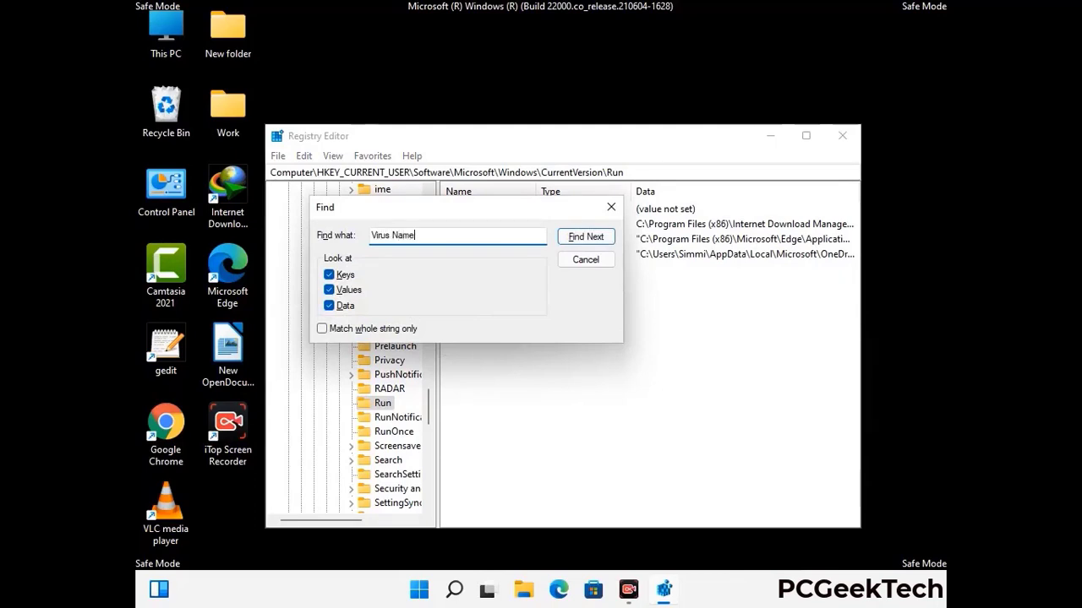
{"action": "left_click", "coordinate": [573, 239]}
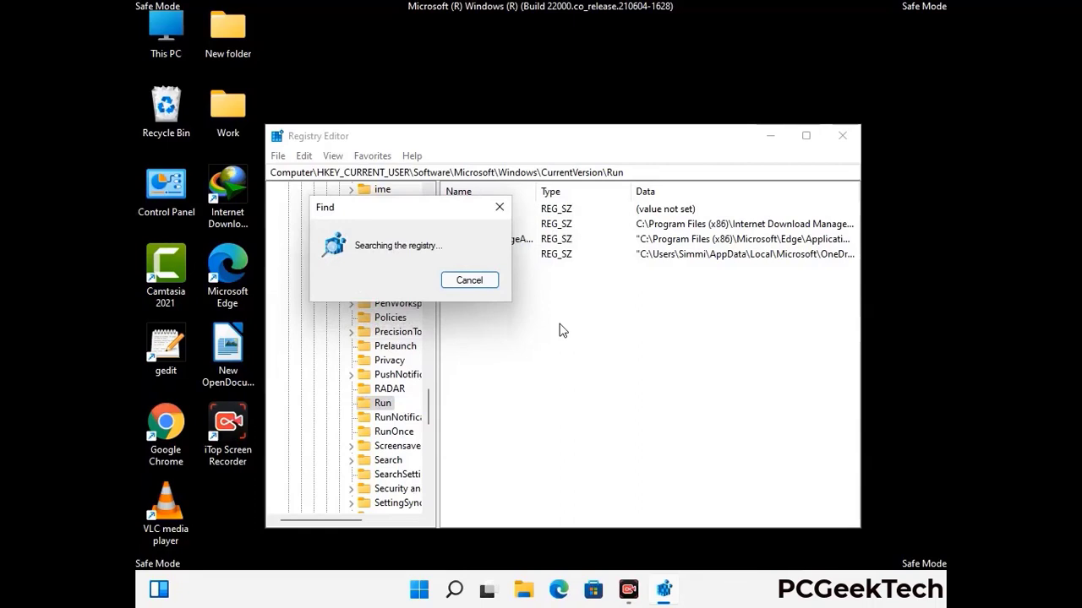
{"action": "left_click", "coordinate": [506, 210]}
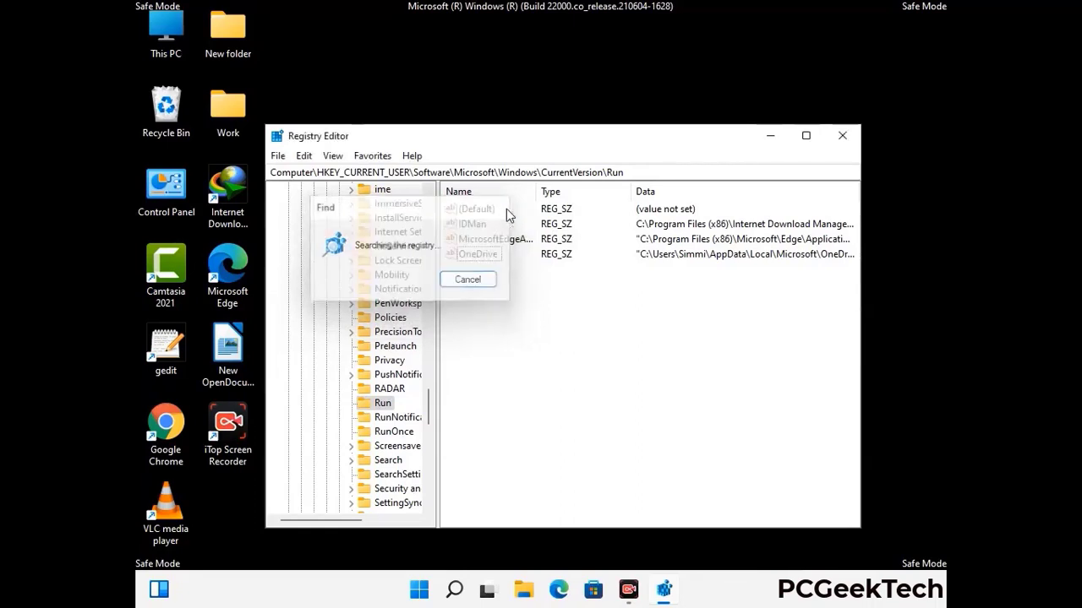
{"action": "left_click", "coordinate": [843, 136]}
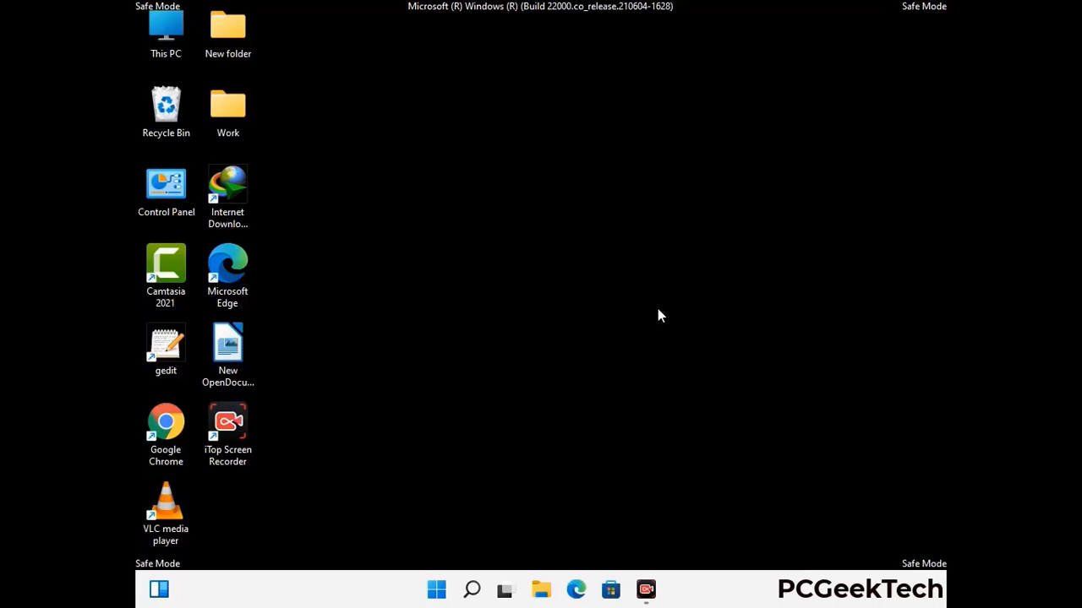
Bring up the Run dialog in the middle of the desktop and launch System Configuration with msconfig
{"action": "key", "text": "super+r"}
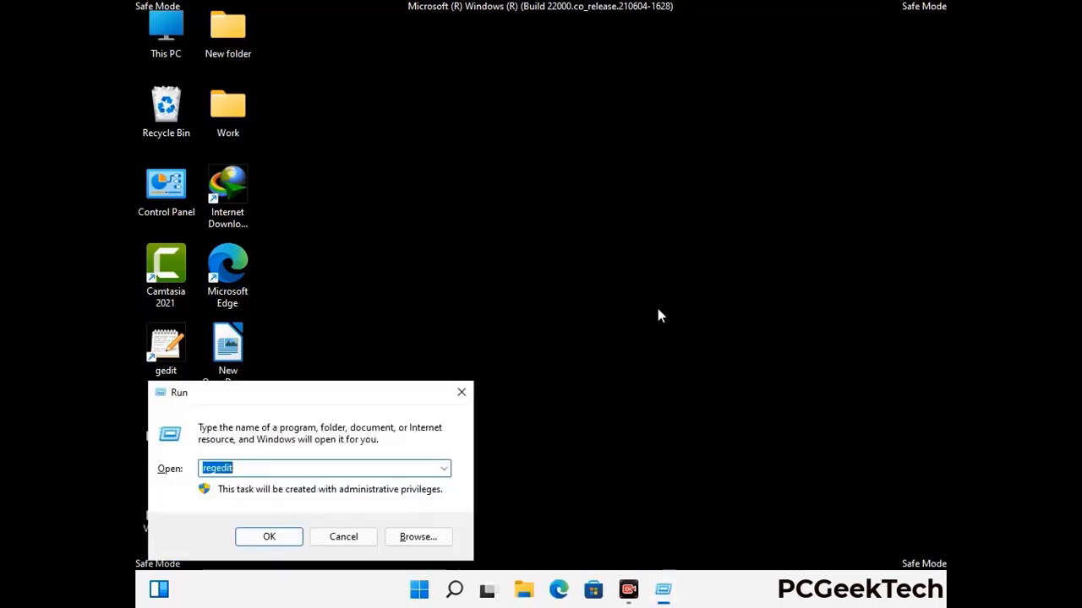
{"action": "left_click_drag", "start_coordinate": [313, 394], "coordinate": [553, 162]}
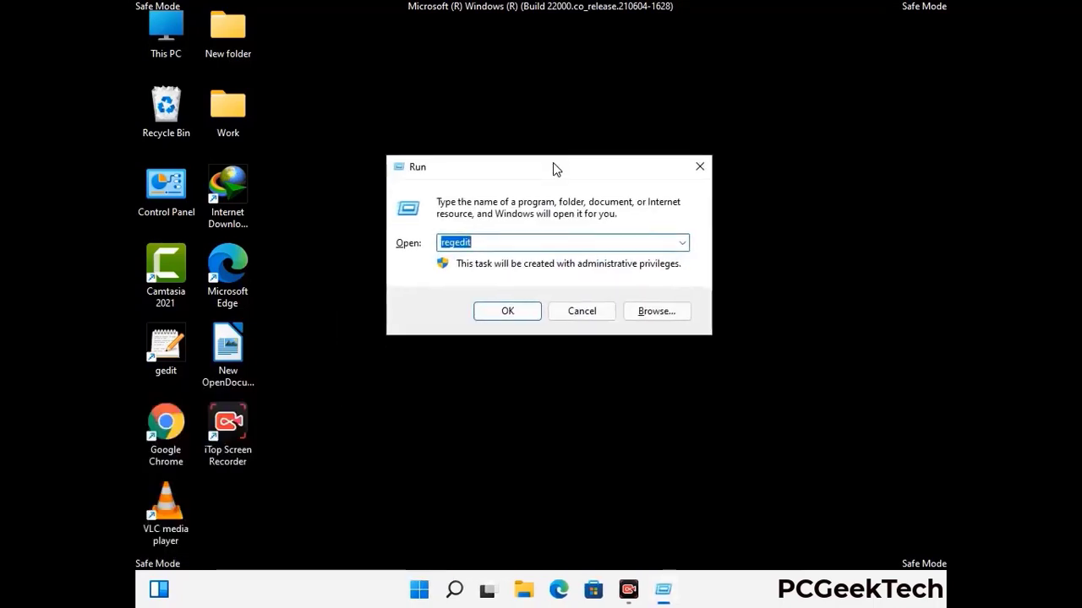
{"action": "type", "text": "msconfig"}
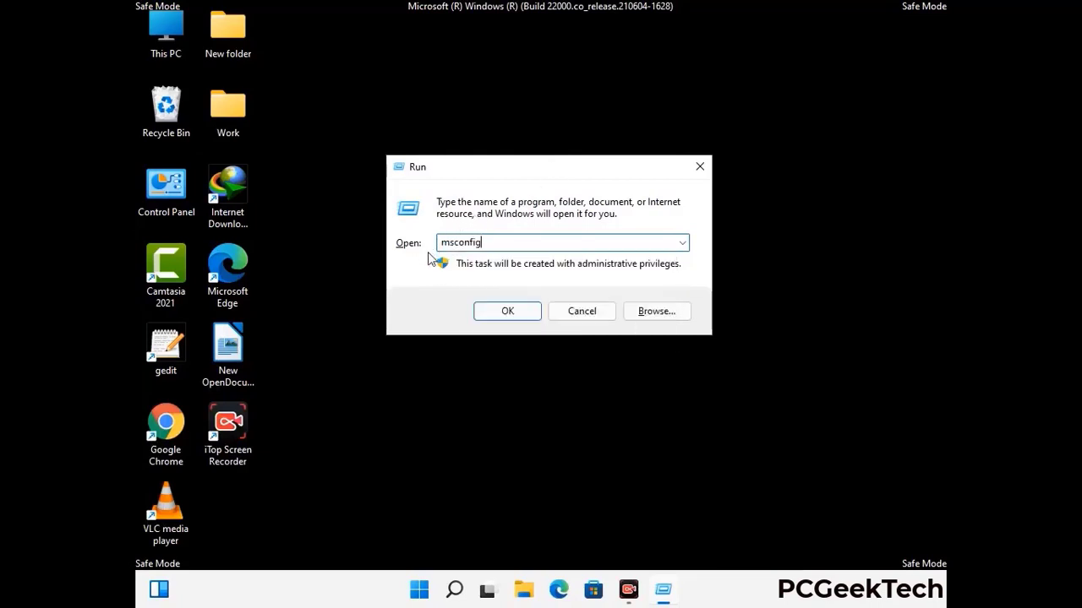
{"action": "left_click", "coordinate": [505, 312]}
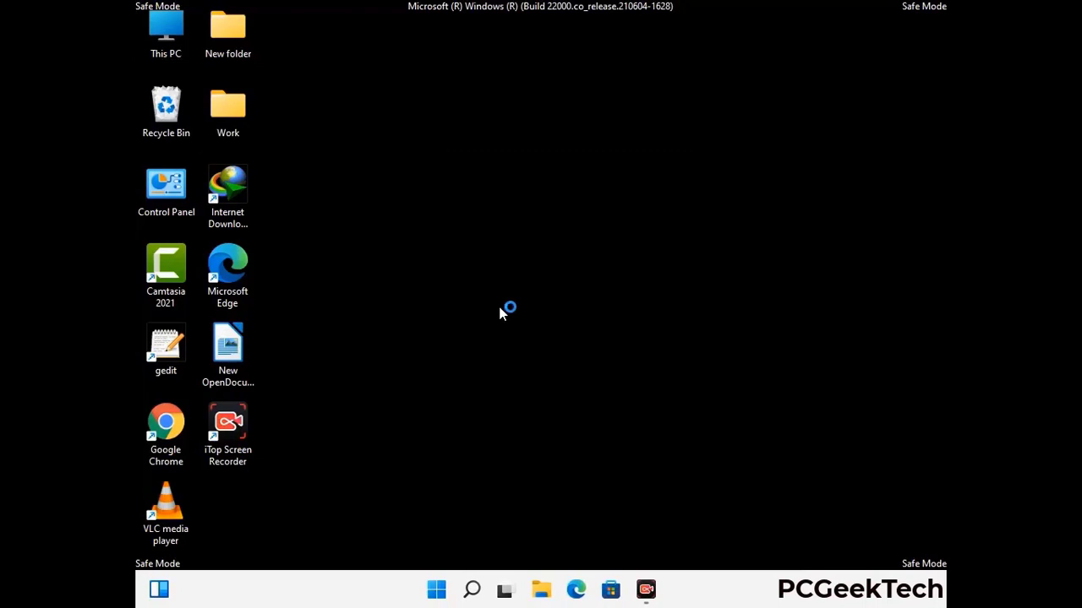
Turn off Safe boot in the boot options for Windows 11 and apply the change
{"action": "left_click", "coordinate": [373, 169]}
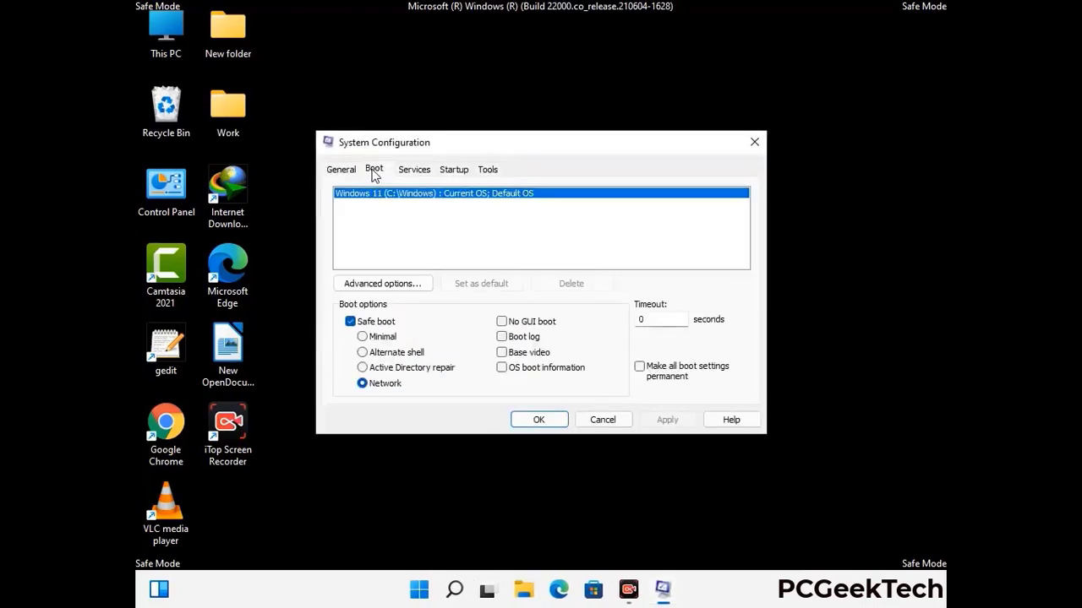
{"action": "left_click", "coordinate": [350, 322]}
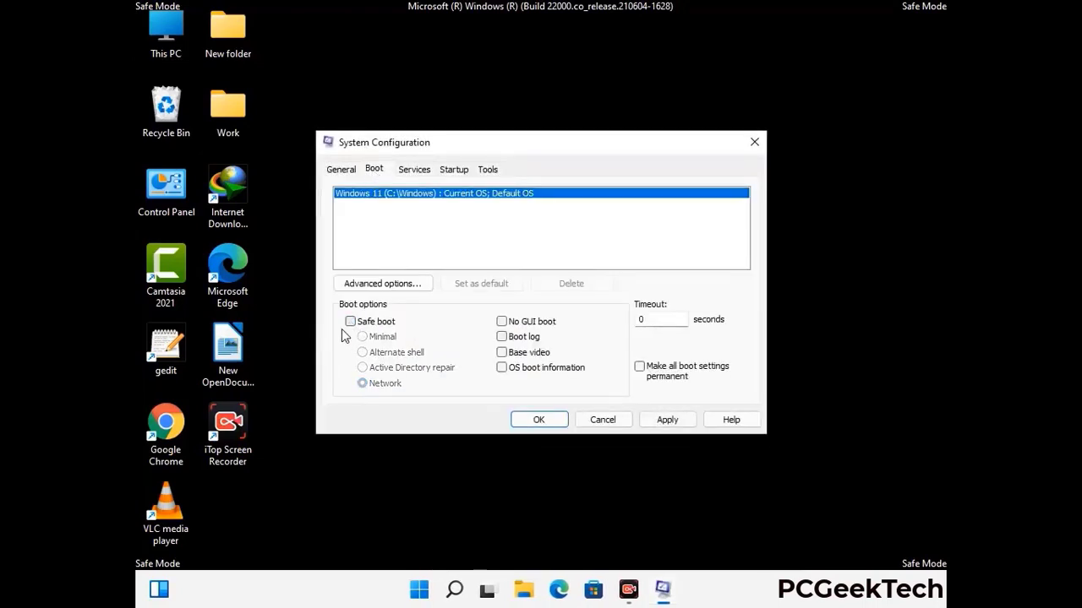
{"action": "left_click", "coordinate": [666, 420]}
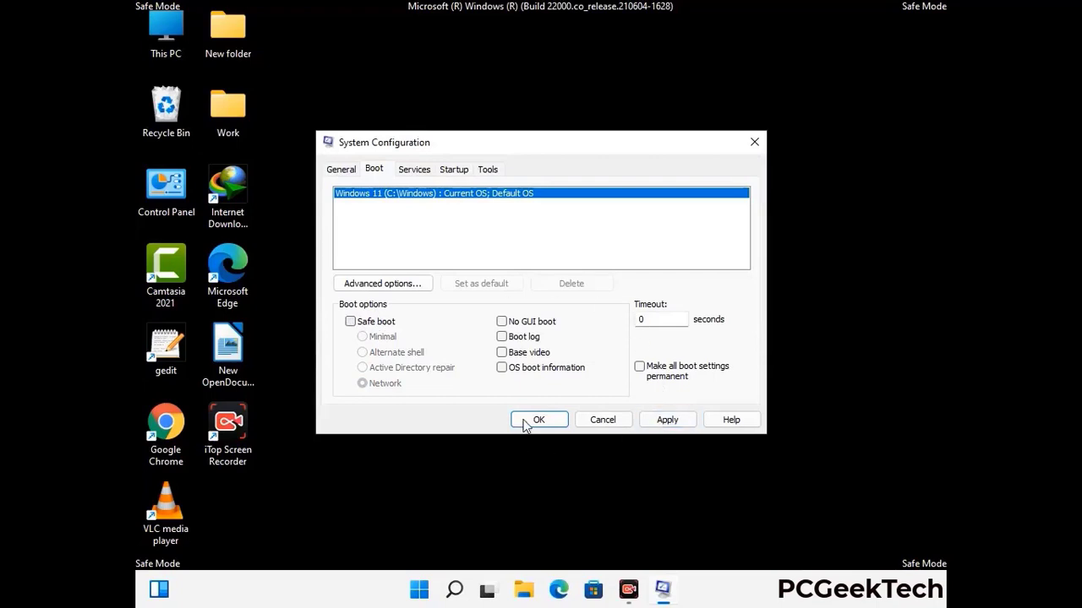